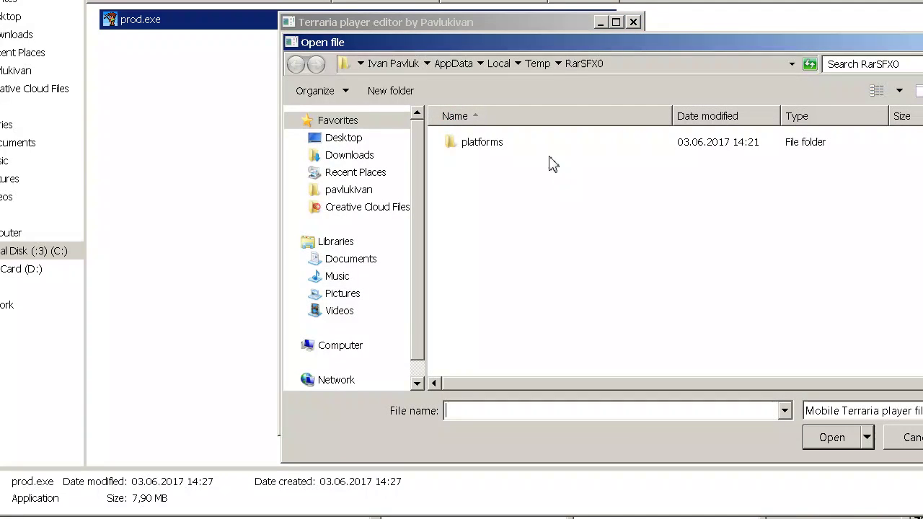
Open the .cs cloud save player file from the Downloads folder.
{"action": "left_click", "coordinate": [404, 155]}
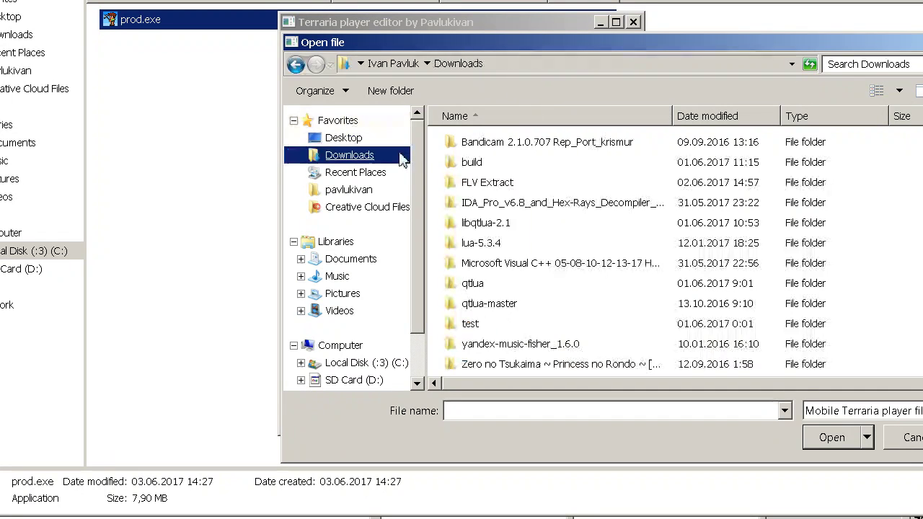
{"action": "key", "text": "Tab"}
{"action": "key", "text": "End"}
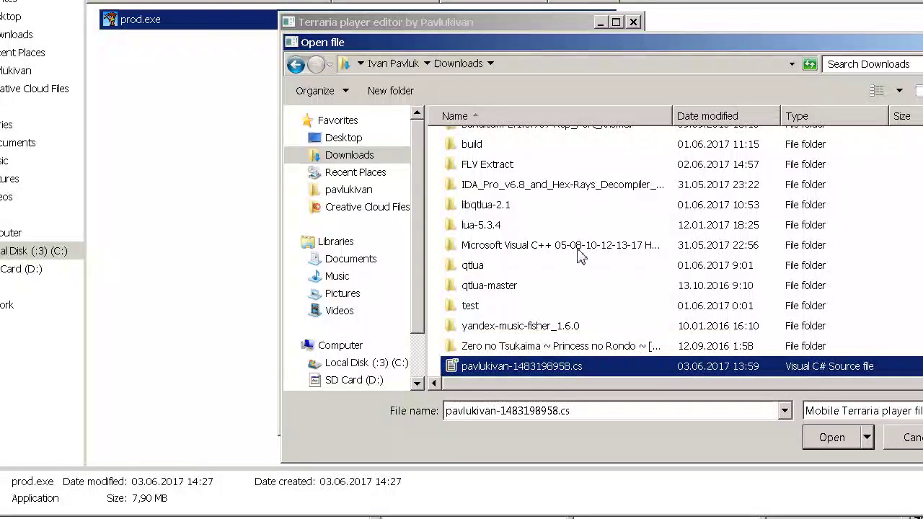
{"action": "key", "text": "Return"}
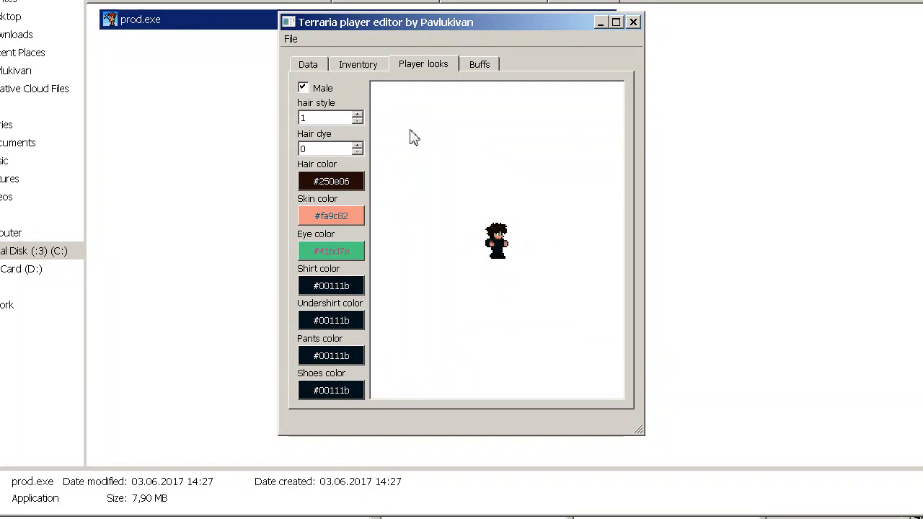
Look through the character's inventory items, bank, safe, dyes and equipment.
{"action": "left_click", "coordinate": [371, 65]}
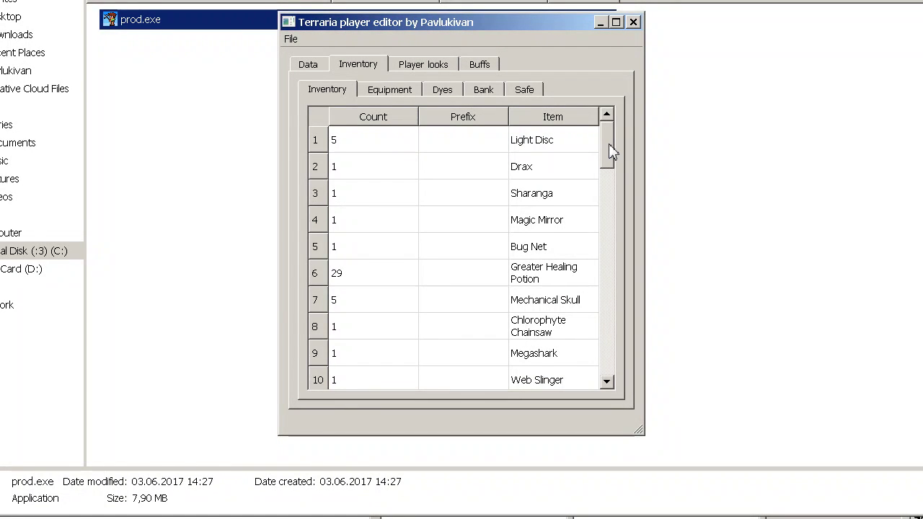
{"action": "left_click_drag", "start_coordinate": [608, 144], "coordinate": [609, 354]}
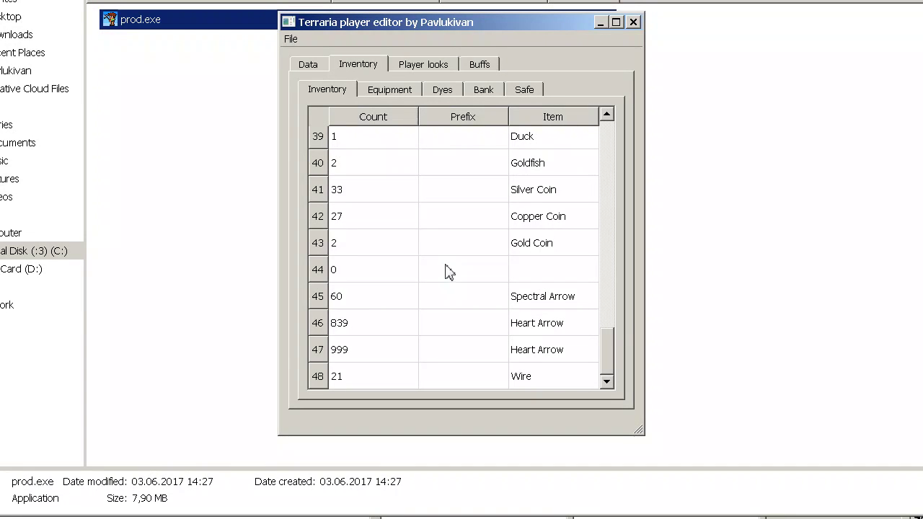
{"action": "left_click", "coordinate": [476, 92]}
{"action": "left_click", "coordinate": [535, 91]}
{"action": "left_click", "coordinate": [439, 89]}
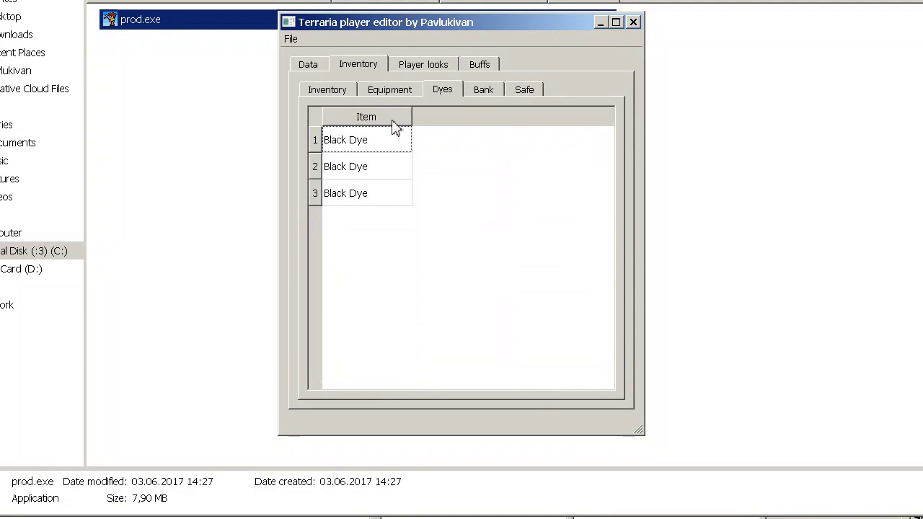
{"action": "left_click", "coordinate": [390, 91]}
{"action": "left_click", "coordinate": [332, 93]}
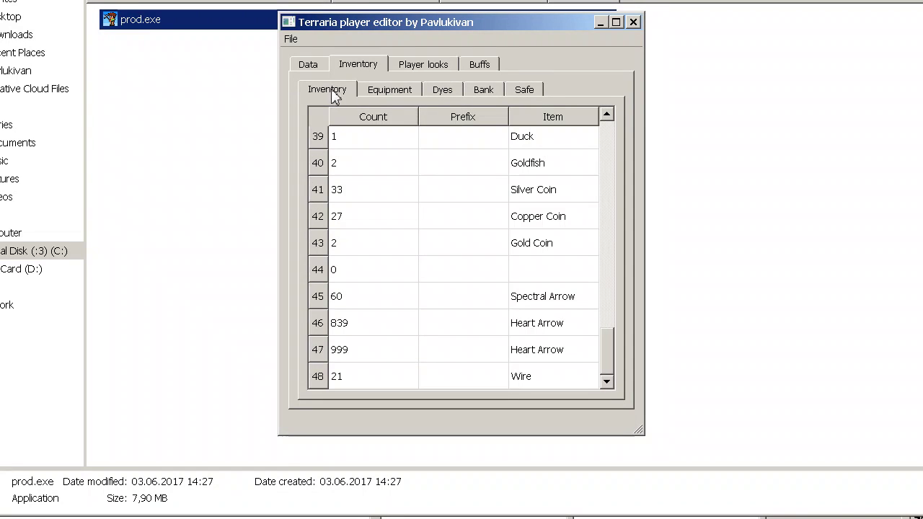
Set the prefix of the Web Slinger in inventory slot 10 to Legendary.
{"action": "left_click_drag", "start_coordinate": [610, 355], "coordinate": [592, 185]}
{"action": "left_click", "coordinate": [561, 216]}
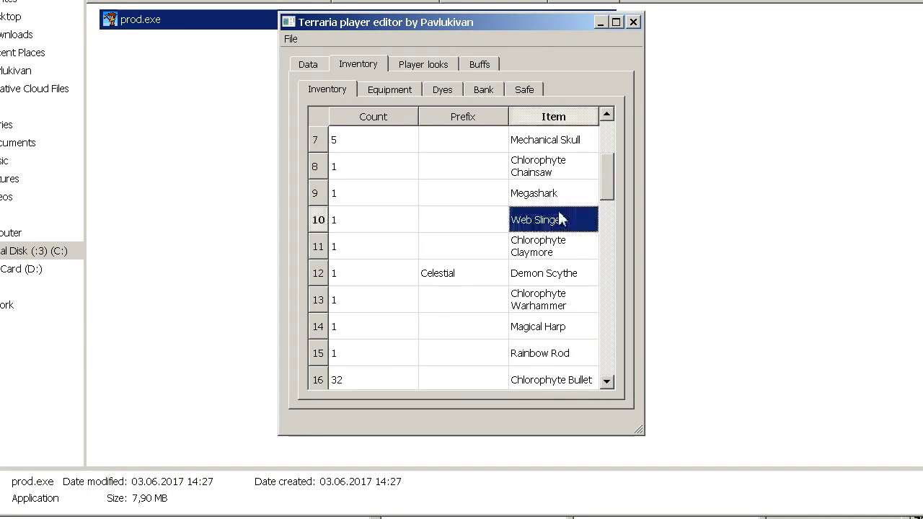
{"action": "left_click", "coordinate": [561, 216]}
{"action": "double_click", "coordinate": [485, 210]}
{"action": "type", "text": "Legendary"}
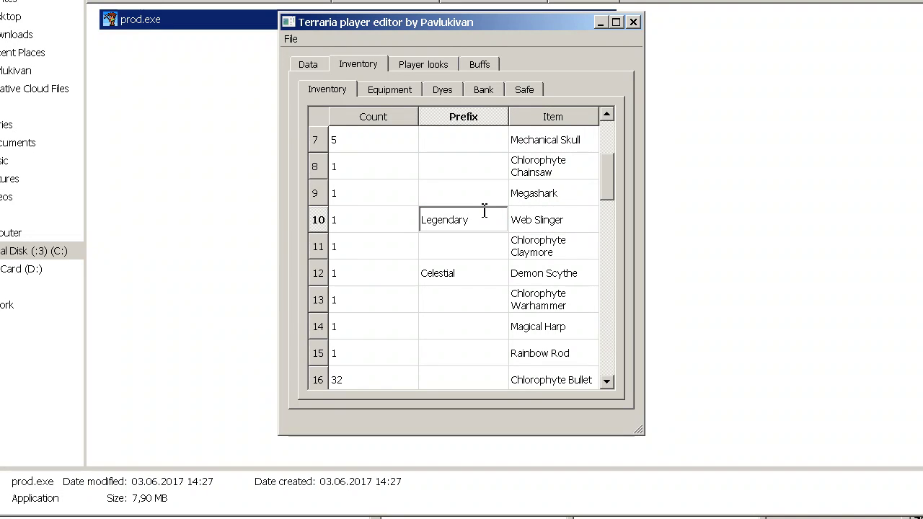
{"action": "key", "text": "Return"}
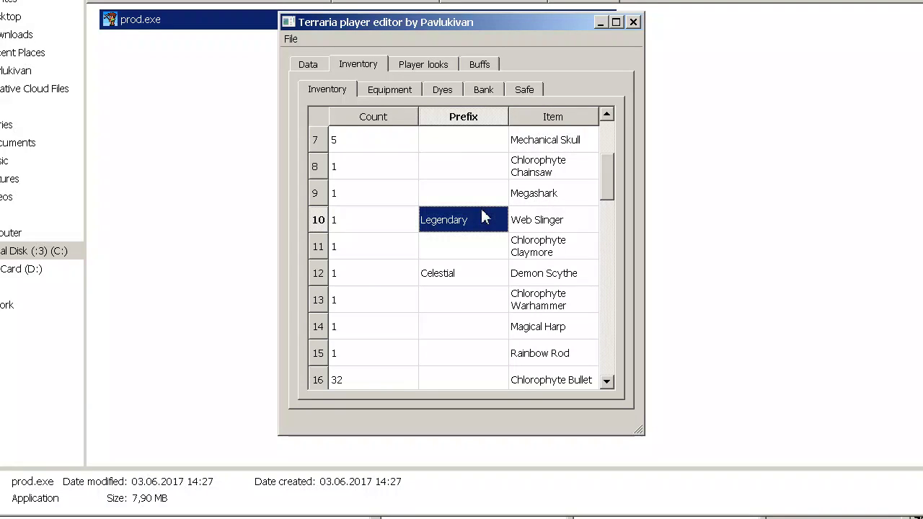
Replace the item in inventory slot 10 with Terra Blade.
{"action": "double_click", "coordinate": [535, 223]}
{"action": "type", "text": "Terrar"}
{"action": "key", "text": "BackSpace"}
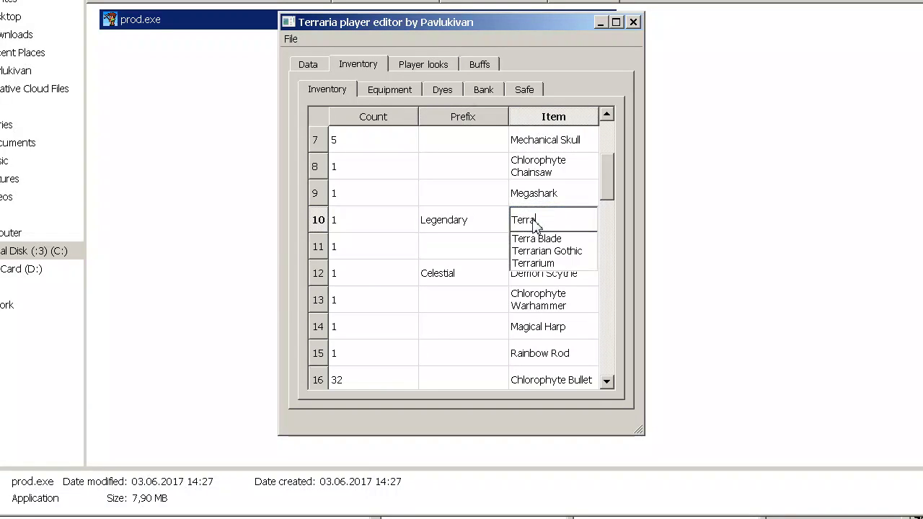
{"action": "key", "text": "Down"}
{"action": "key", "text": "Return"}
{"action": "key", "text": "Return"}
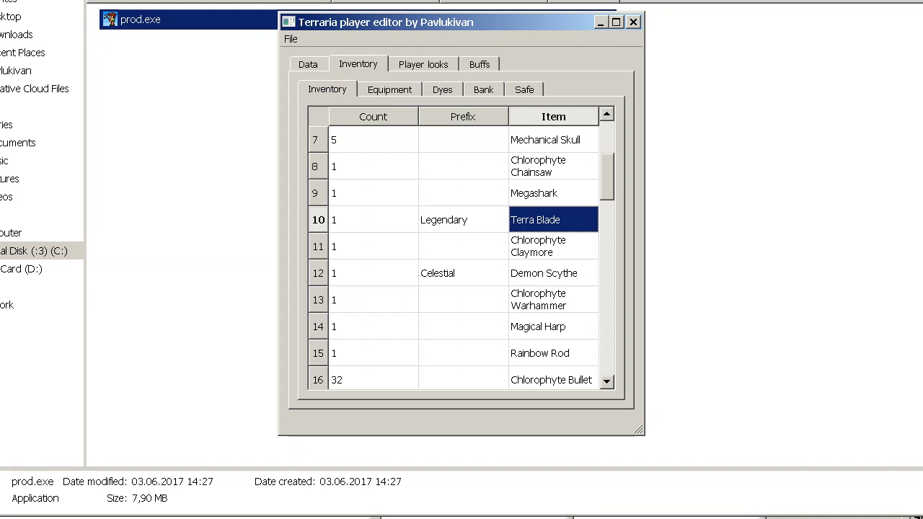
Start saving the edited player as a new file.
{"action": "left_click", "coordinate": [289, 39]}
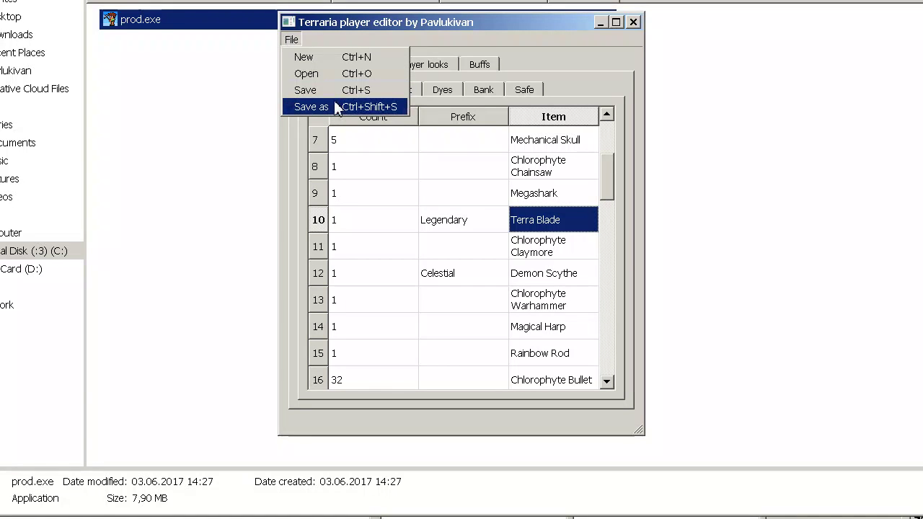
{"action": "left_click", "coordinate": [336, 107]}
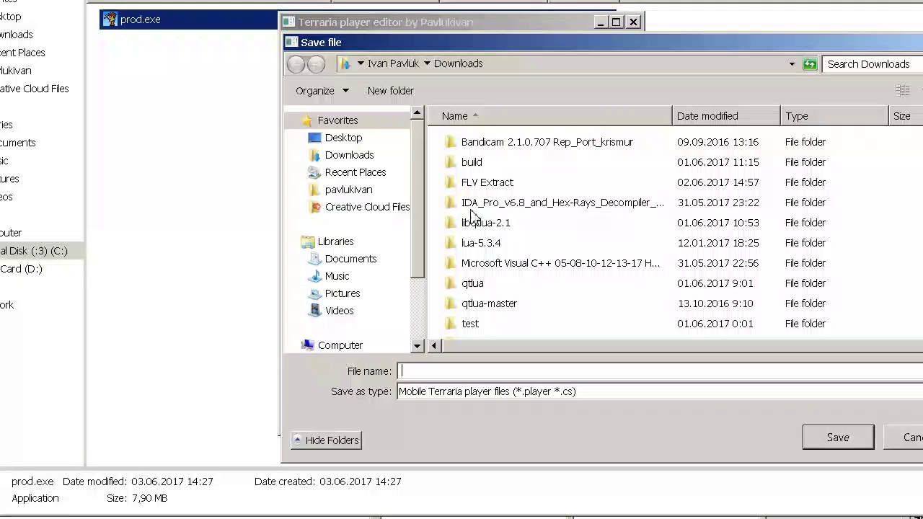
{"action": "type", "text": "fil"}
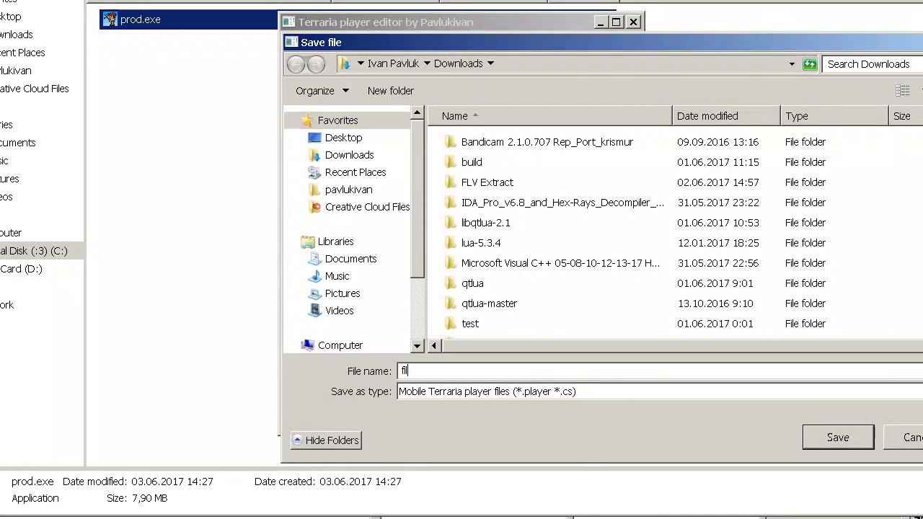
{"action": "type", "text": "e.player"}
{"action": "double_click", "coordinate": [534, 376]}
{"action": "type", "text": ".cs is clodusa"}
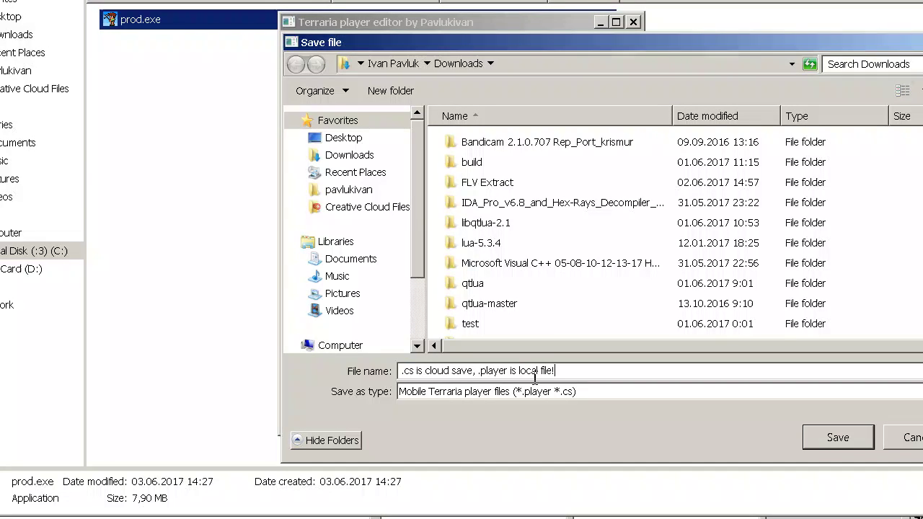
{"action": "key", "text": "ctrl+a"}
{"action": "type", "text": "fi"}
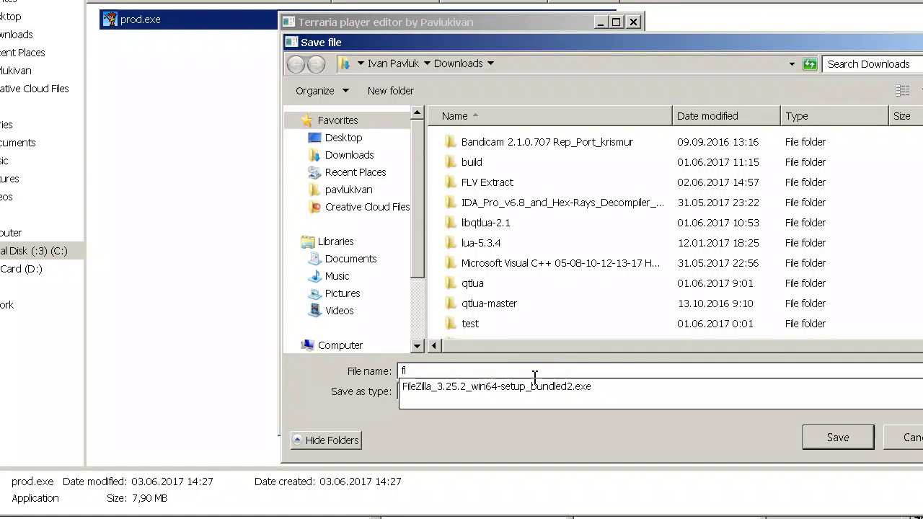
{"action": "type", "text": "le.player"}
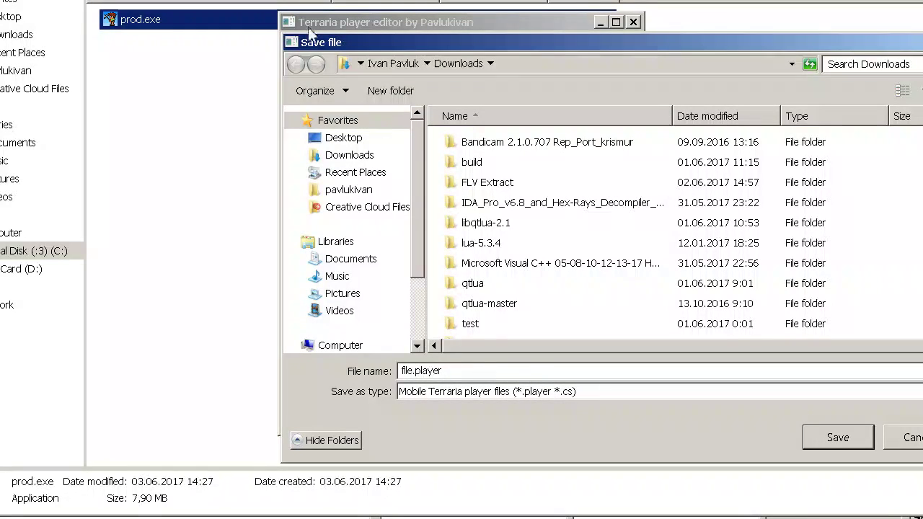
{"action": "key", "text": "ctrl+a"}
{"action": "key", "text": "BackSpace"}
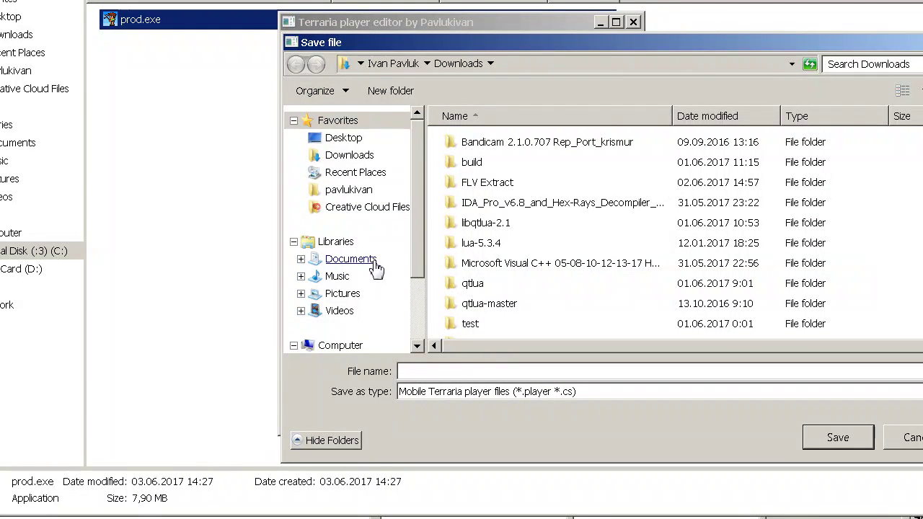
Save the player as file.player in the user's home folder and close the player editor.
{"action": "left_click", "coordinate": [369, 191]}
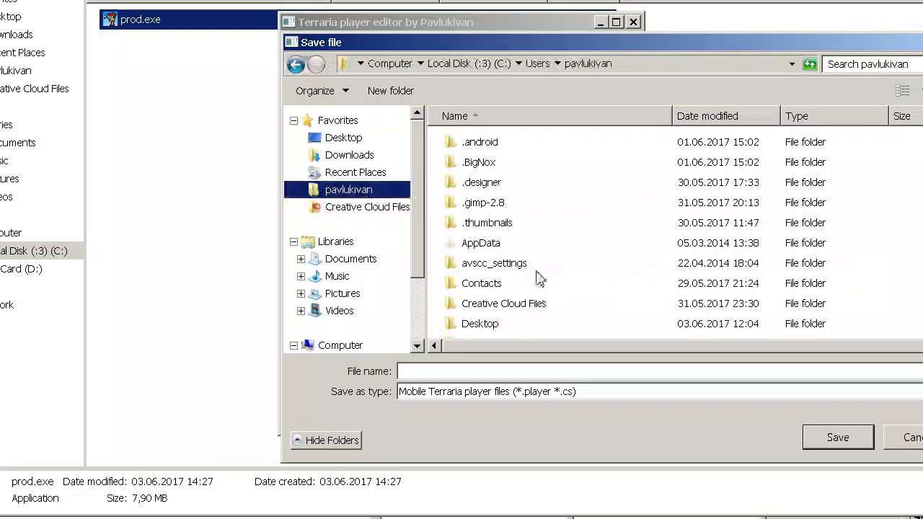
{"action": "left_click", "coordinate": [542, 371]}
{"action": "type", "text": "file"}
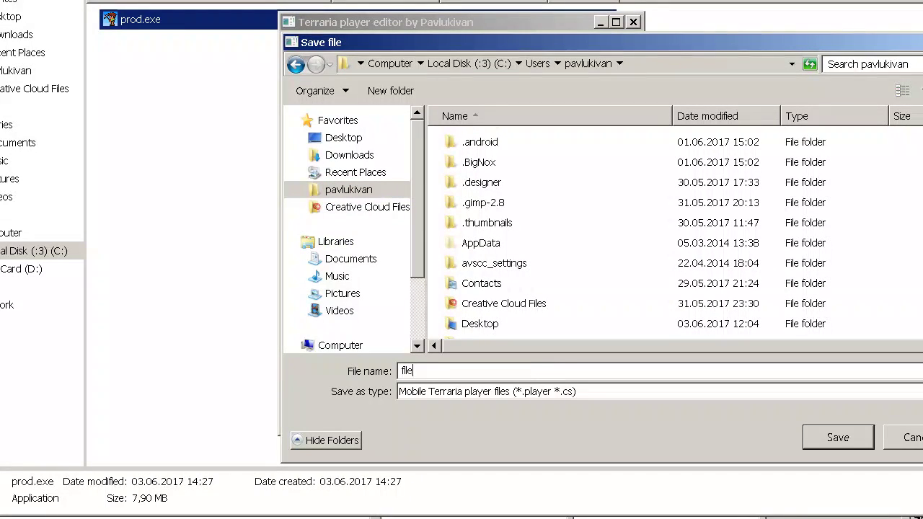
{"action": "type", "text": ".player"}
{"action": "key", "text": "Return"}
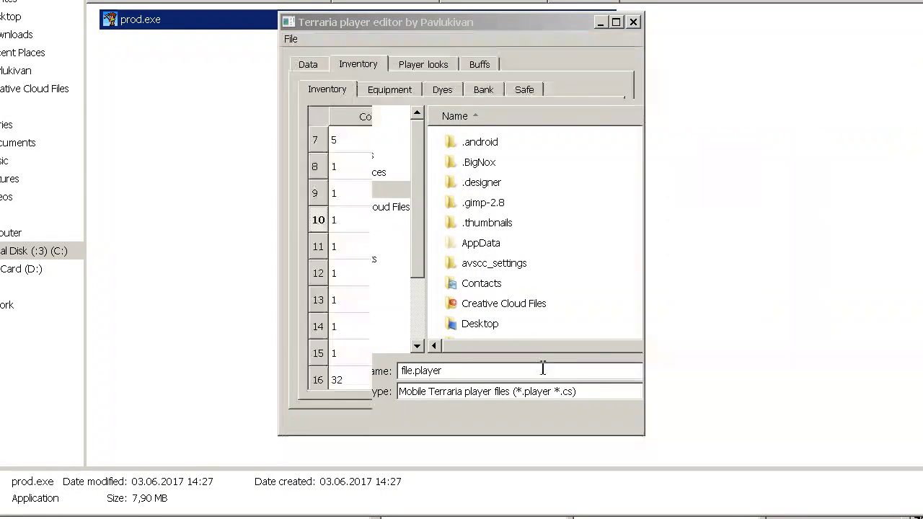
{"action": "key", "text": "alt+F4"}
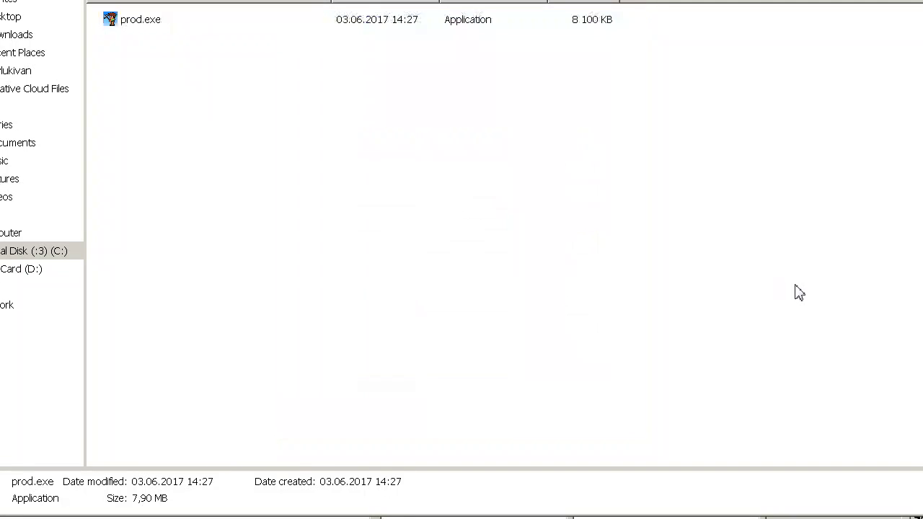
Launch the Nox emulator.
{"action": "key", "text": "super"}
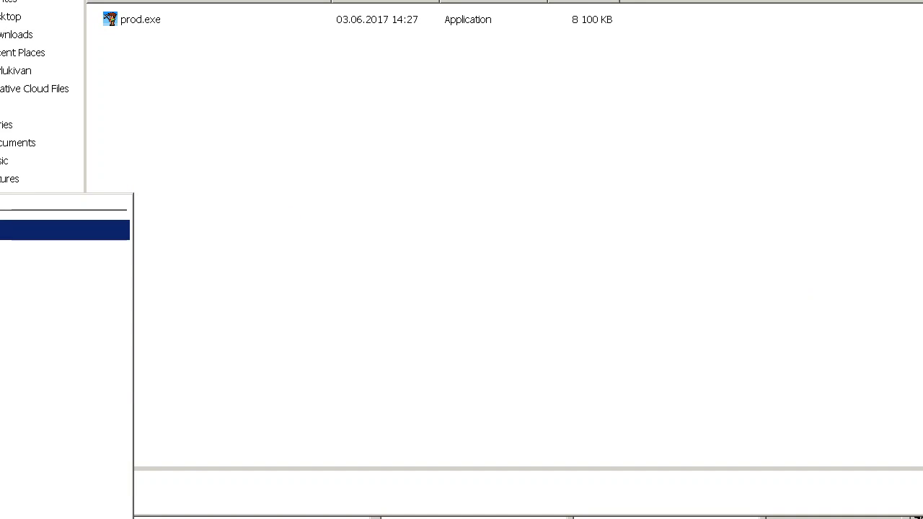
{"action": "key", "text": "Return"}
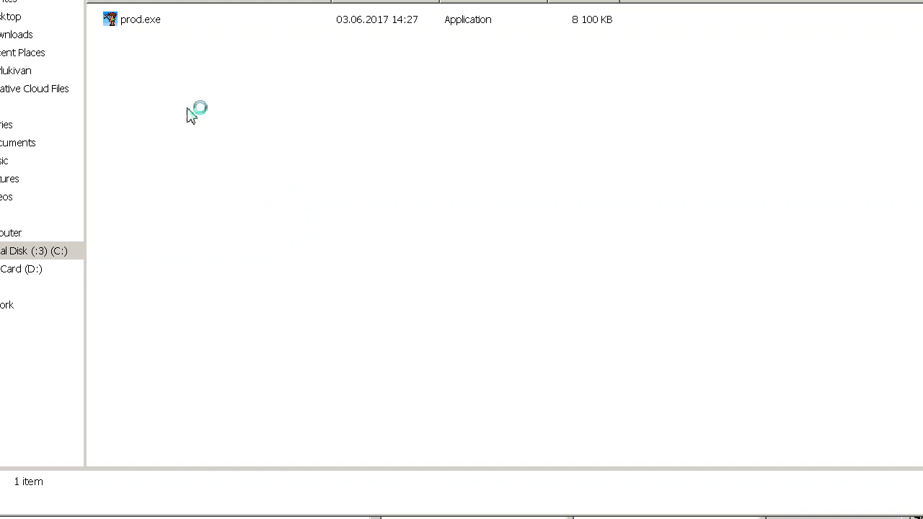
Find file.player in the user's home folder and put it on the clipboard.
{"action": "left_click", "coordinate": [51, 72]}
{"action": "key", "text": "m"}
{"action": "key", "text": "period"}
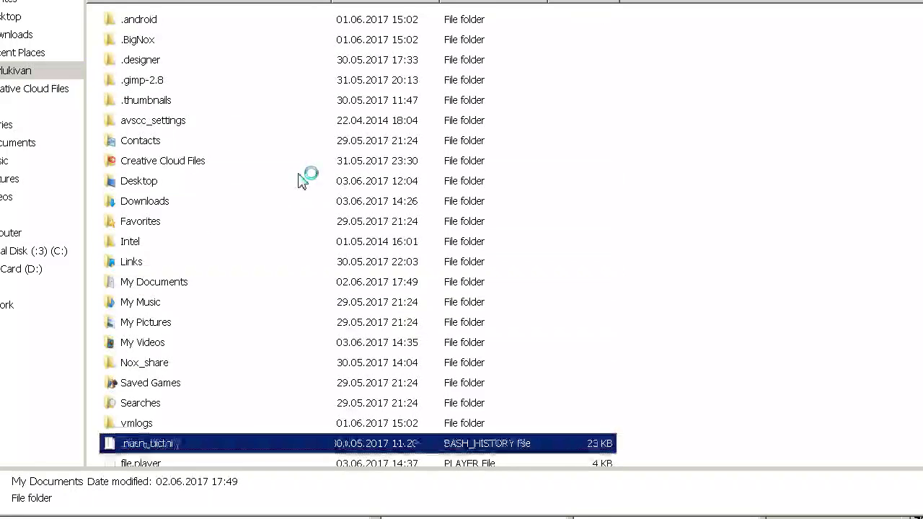
{"action": "key", "text": "n"}
{"action": "key", "text": "Up"}
{"action": "key", "text": "Up"}
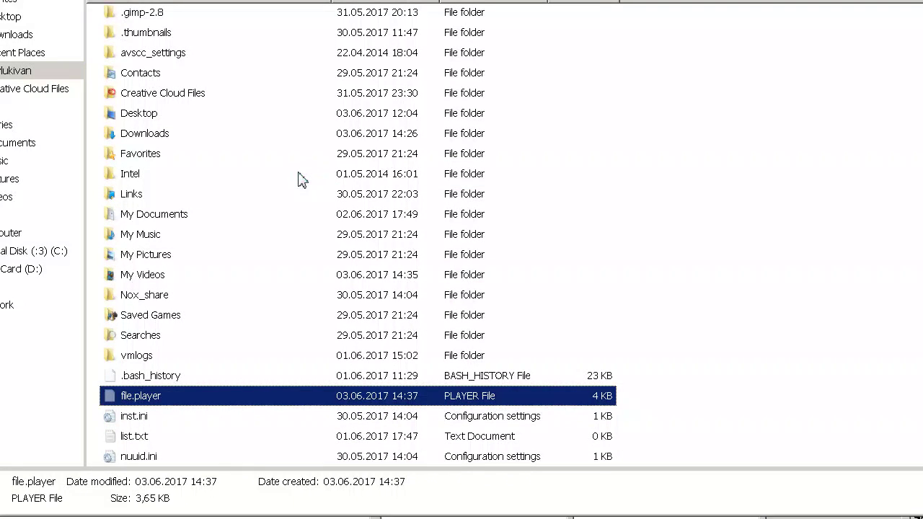
Paste file.player into the Other folder inside Nox_share.
{"action": "key", "text": "Up"}
{"action": "key", "text": "Up"}
{"action": "key", "text": "Up"}
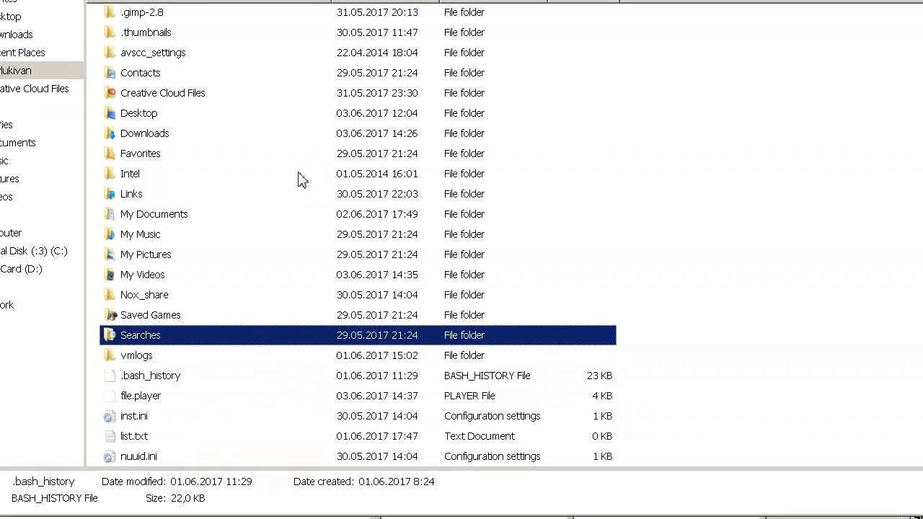
{"action": "key", "text": "Up"}
{"action": "key", "text": "Up"}
{"action": "key", "text": "BackSpace"}
{"action": "key", "text": "Down"}
{"action": "key", "text": "Down"}
{"action": "key", "text": "Down"}
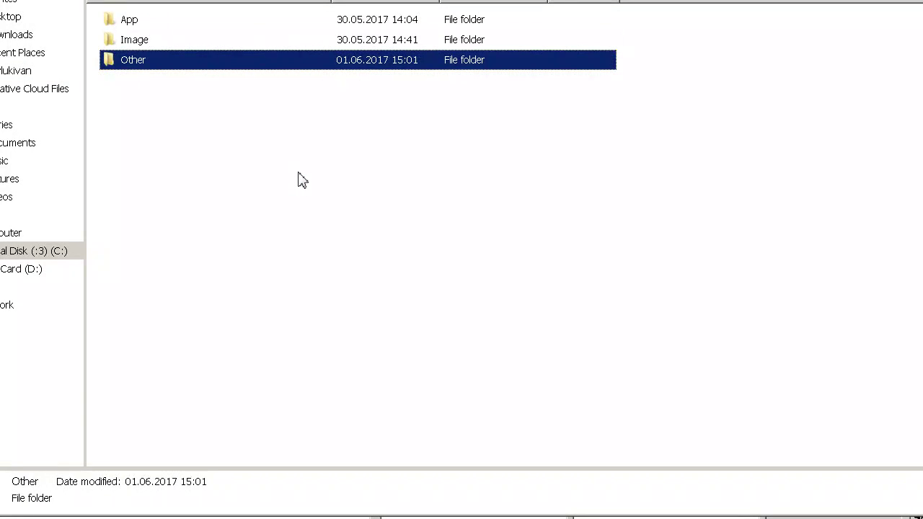
{"action": "key", "text": "Return"}
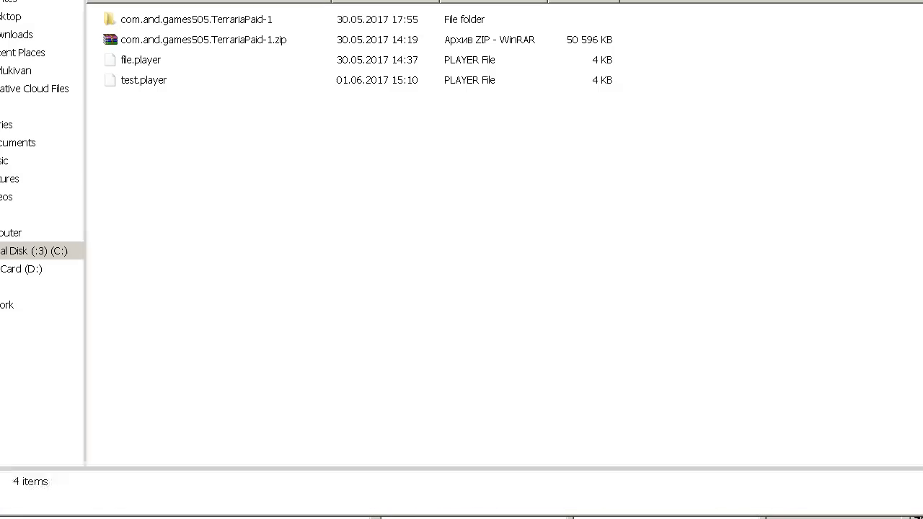
{"action": "key", "text": "ctrl+v"}
{"action": "left_click", "coordinate": [443, 167]}
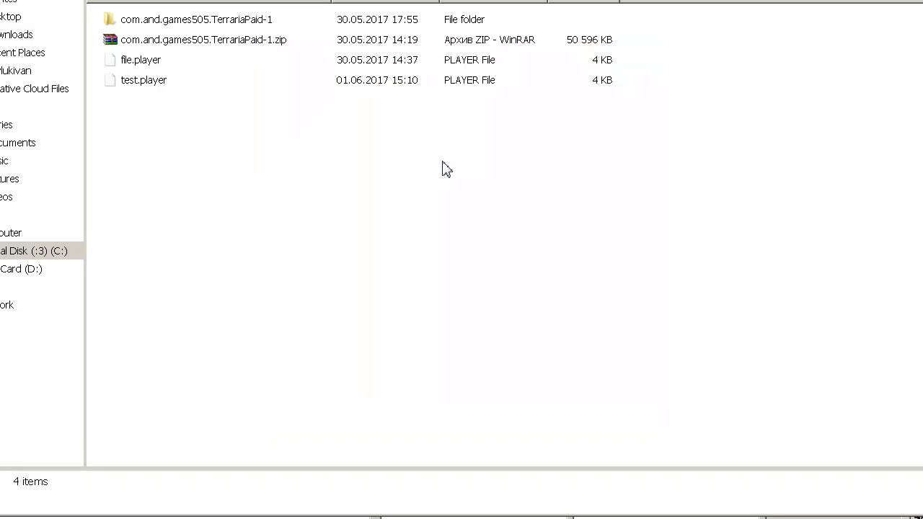
Switch to the Nox emulator and open the Local storage in ES File Explorer.
{"action": "left_click", "coordinate": [447, 243]}
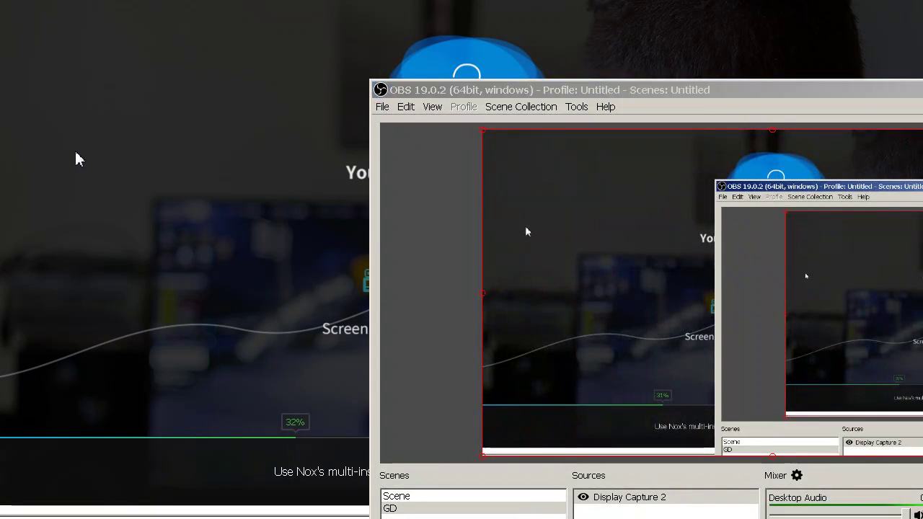
{"action": "left_click", "coordinate": [76, 156]}
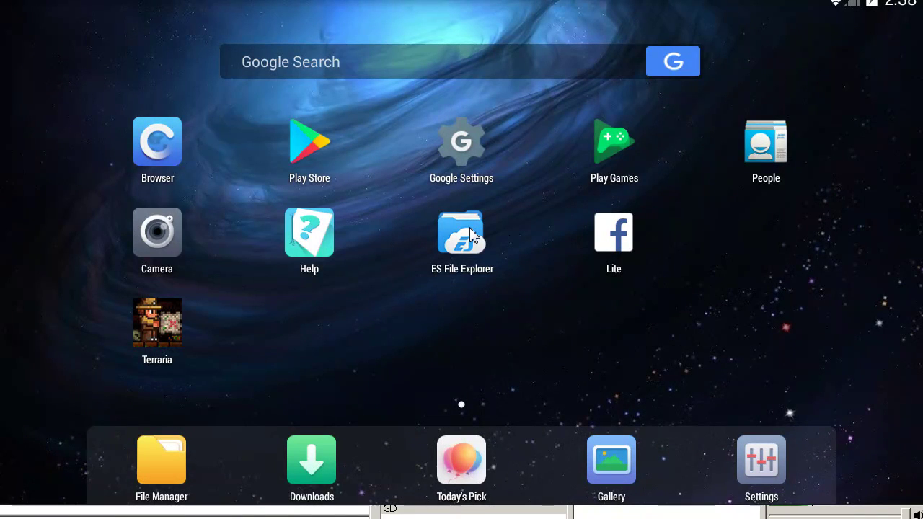
{"action": "left_click", "coordinate": [470, 236]}
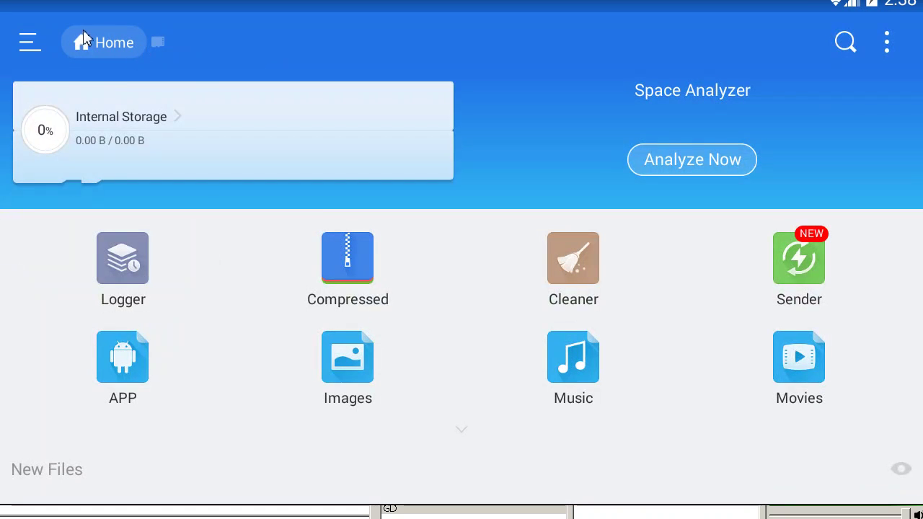
{"action": "left_click", "coordinate": [153, 48]}
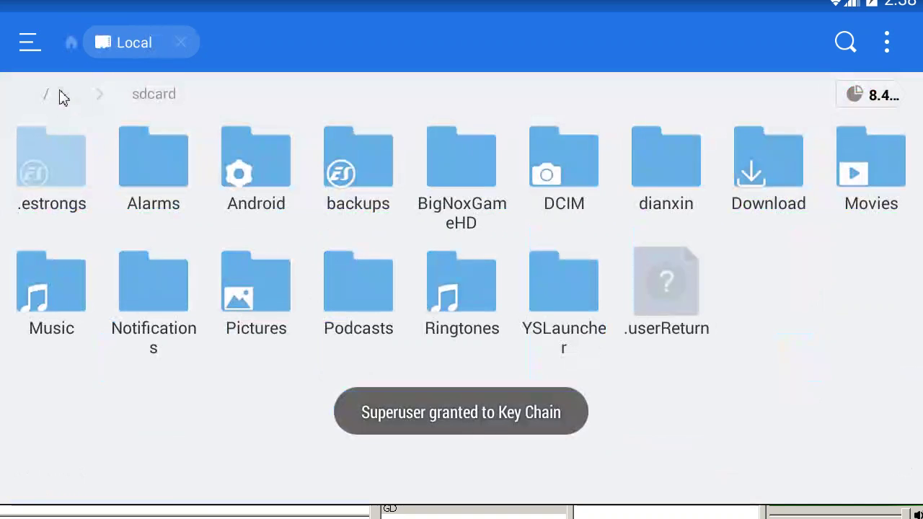
Go to /mnt/shared/Other from the root directory, dismissing the theme pop-up, and copy file.player.
{"action": "left_click", "coordinate": [62, 96]}
{"action": "left_click", "coordinate": [750, 192]}
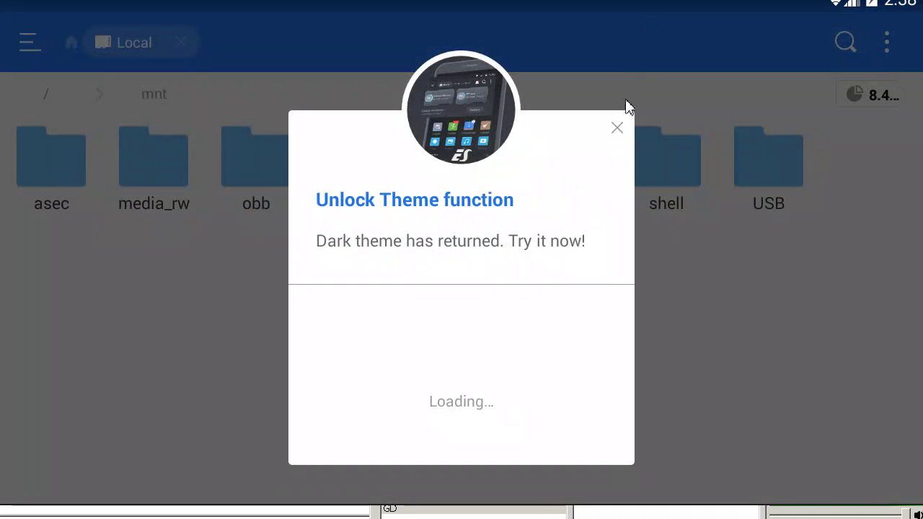
{"action": "left_click", "coordinate": [618, 129]}
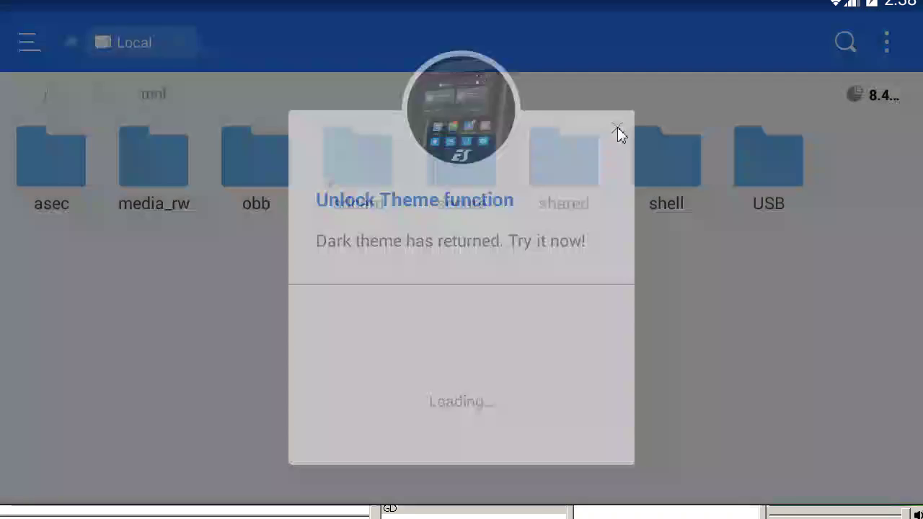
{"action": "left_click", "coordinate": [583, 159]}
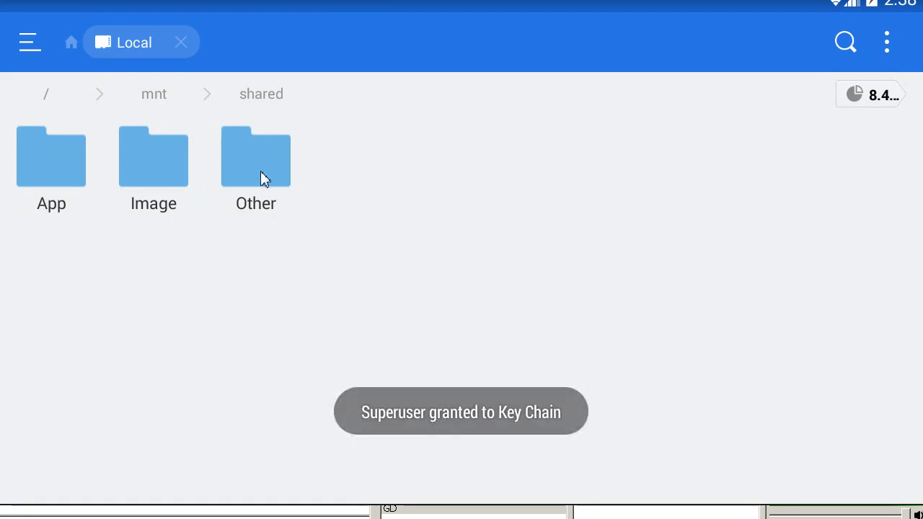
{"action": "left_click", "coordinate": [261, 180]}
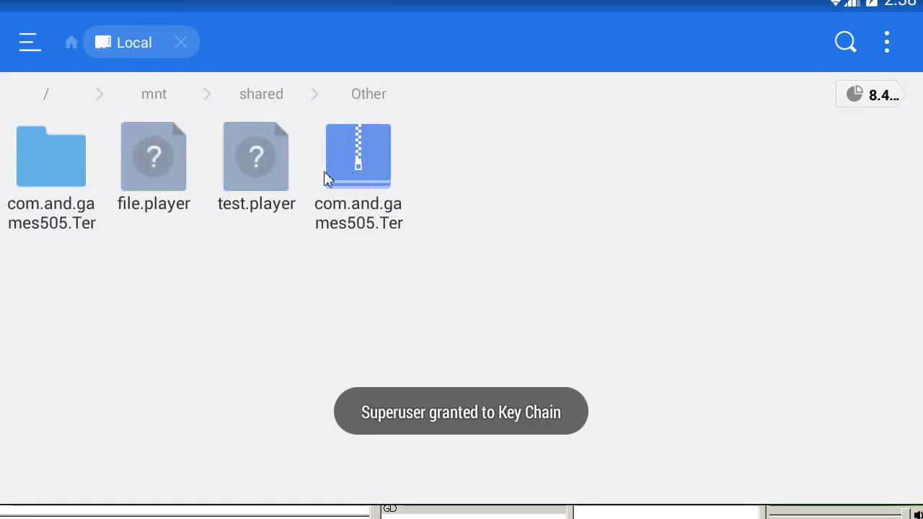
{"action": "left_click", "coordinate": [155, 172]}
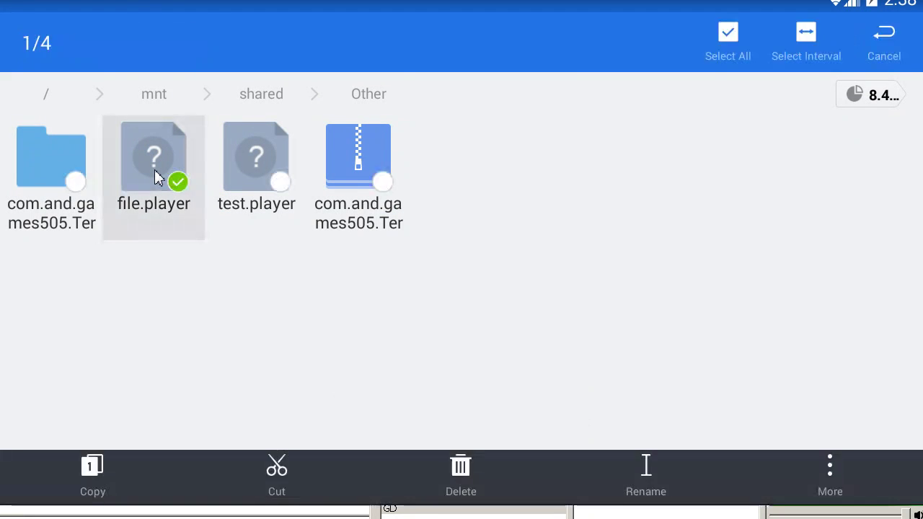
{"action": "left_click", "coordinate": [100, 465]}
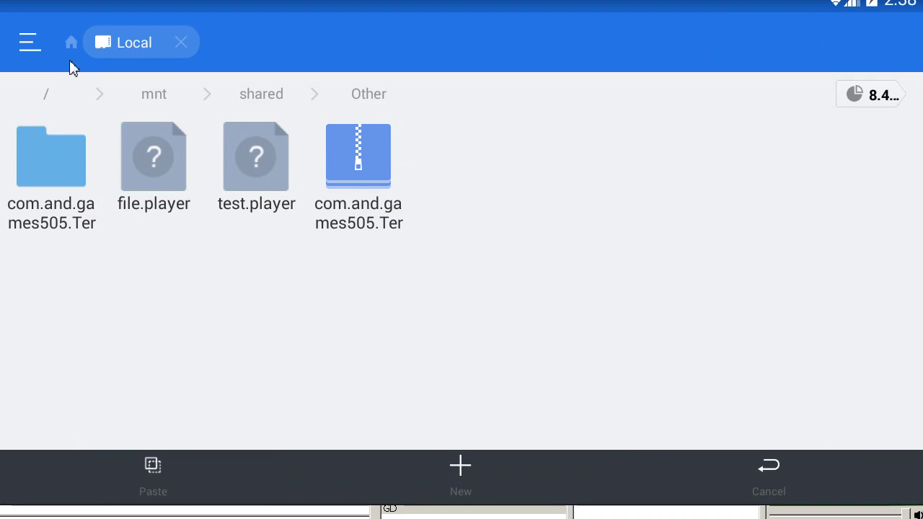
Paste file.player into the /data/data/com.and.games505.TerrariaPaid/files folder.
{"action": "left_click", "coordinate": [64, 93]}
{"action": "left_click", "coordinate": [447, 181]}
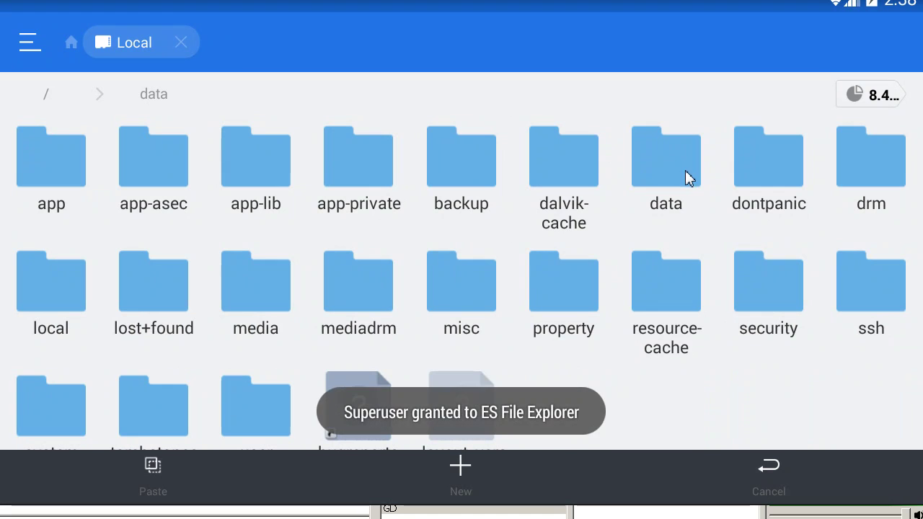
{"action": "left_click", "coordinate": [686, 178]}
{"action": "left_click", "coordinate": [78, 201]}
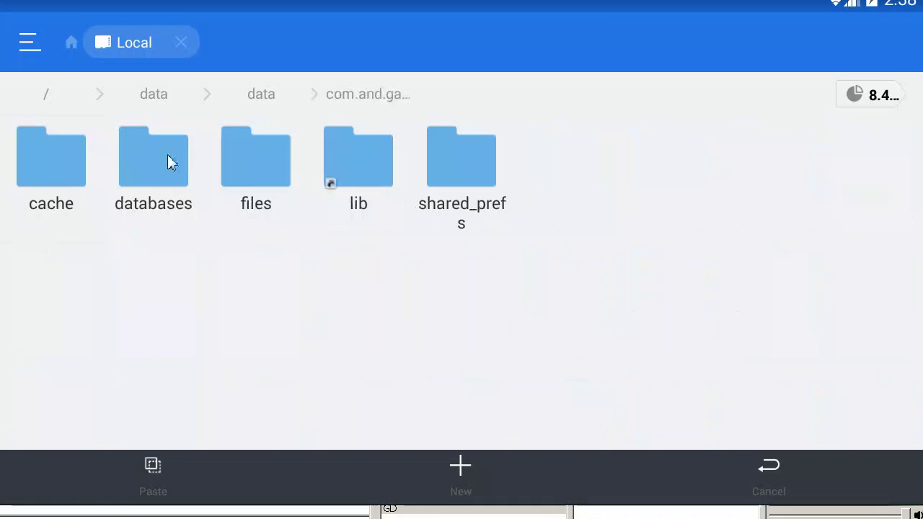
{"action": "left_click", "coordinate": [245, 148]}
{"action": "left_click", "coordinate": [160, 473]}
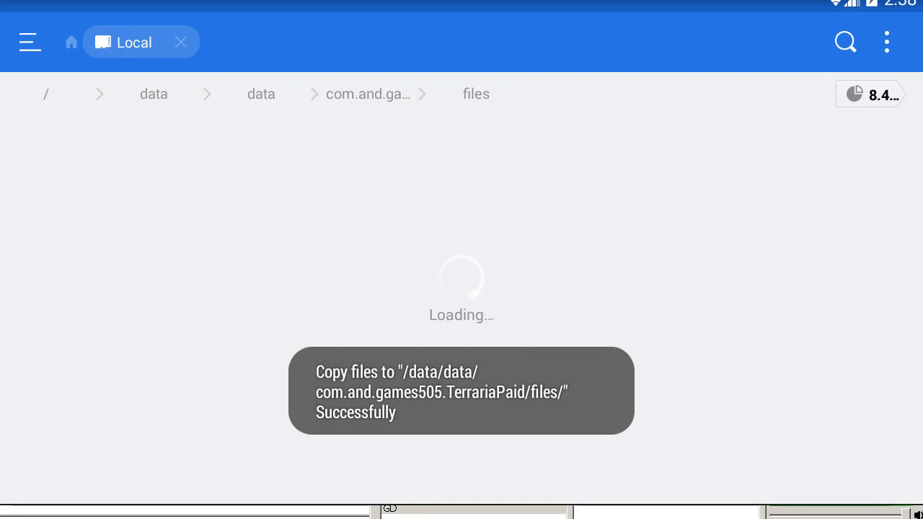
Launch Terraria and start playing with the local character file.player in the world aa.
{"action": "key", "text": "Home"}
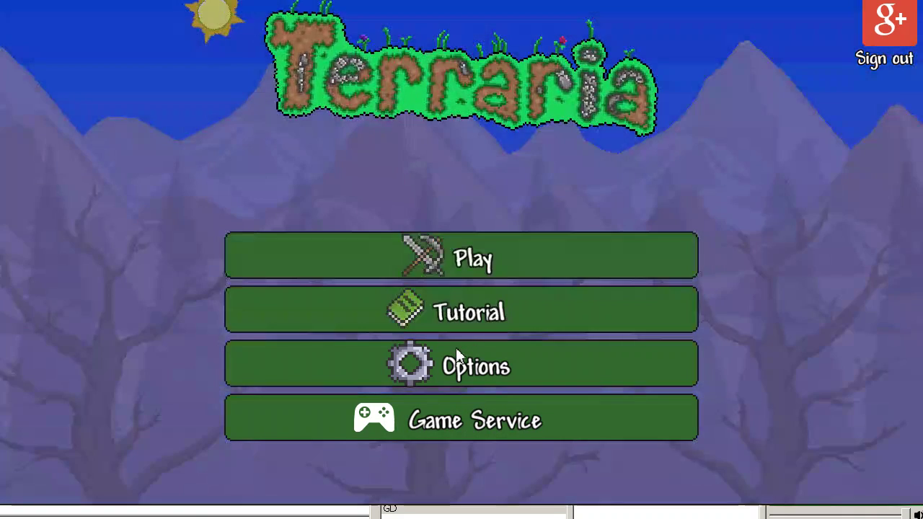
{"action": "left_click", "coordinate": [456, 354]}
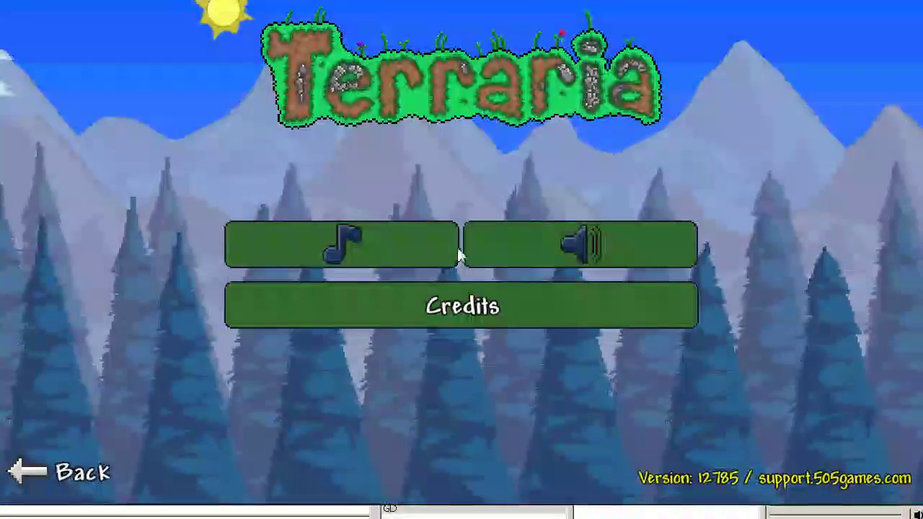
{"action": "left_click", "coordinate": [85, 476]}
{"action": "left_click", "coordinate": [447, 253]}
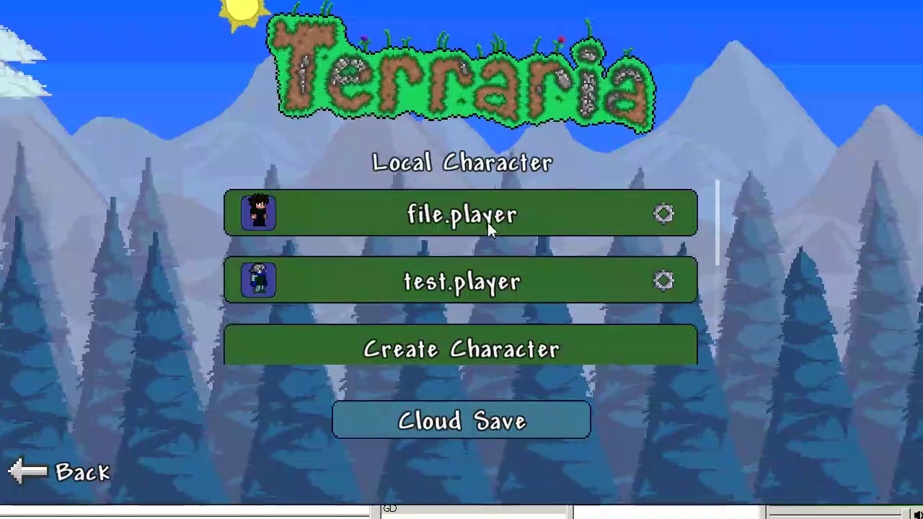
{"action": "left_click", "coordinate": [506, 224]}
{"action": "left_click", "coordinate": [506, 224]}
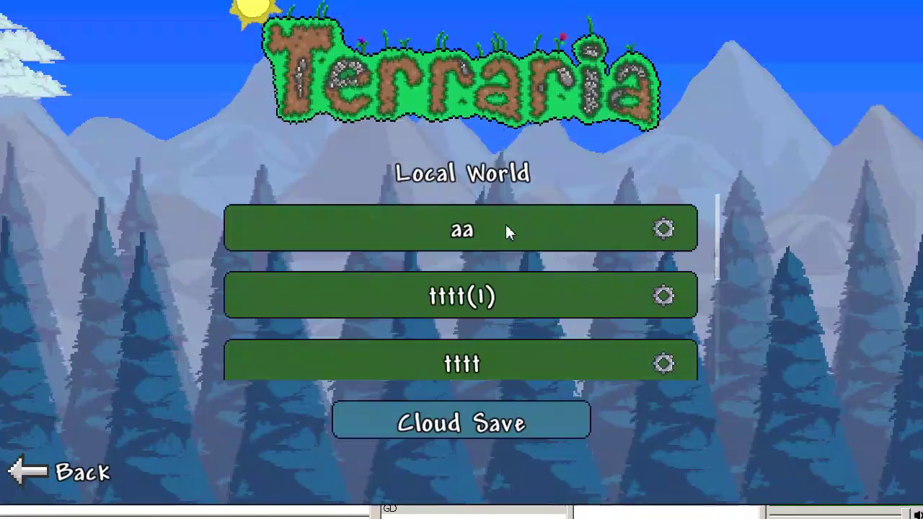
{"action": "left_click", "coordinate": [505, 228]}
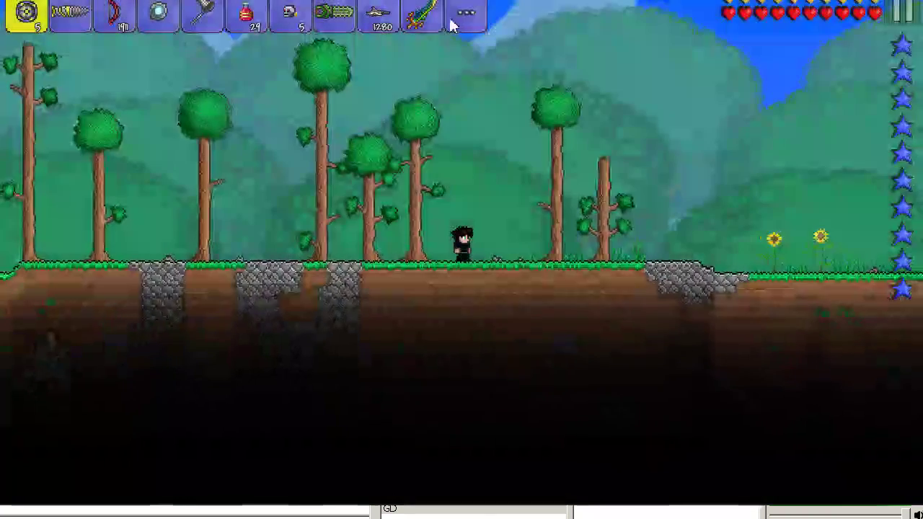
Select the Terra Blade in the hotbar, then examine the character's inventory items and the blade's stats.
{"action": "left_click", "coordinate": [413, 24]}
{"action": "left_click", "coordinate": [465, 12]}
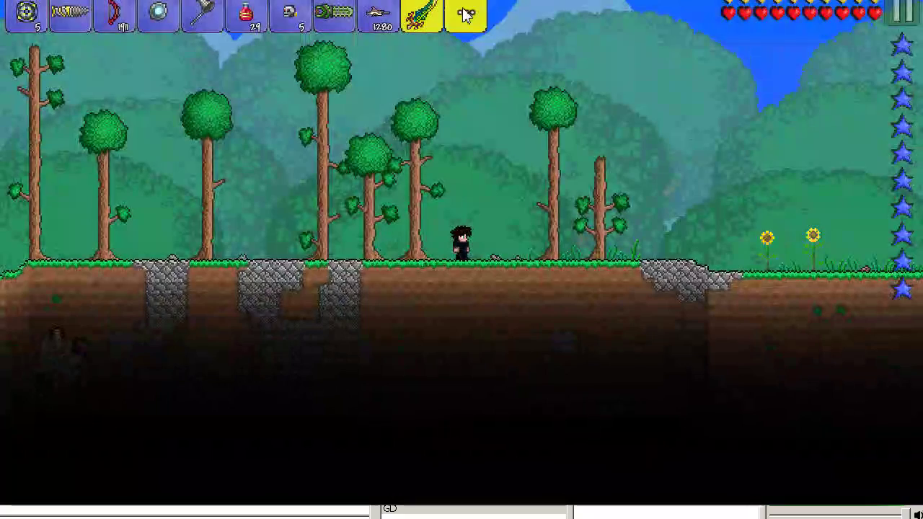
{"action": "left_click_drag", "start_coordinate": [482, 247], "coordinate": [487, 172]}
{"action": "scroll", "coordinate": [488, 172], "scroll_direction": "down", "scroll_amount": 5}
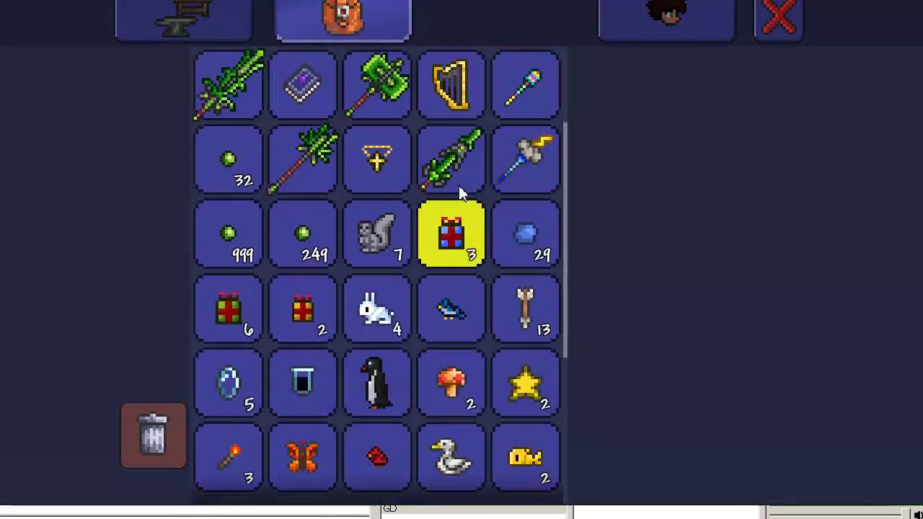
{"action": "scroll", "coordinate": [490, 194], "scroll_direction": "up", "scroll_amount": 6}
{"action": "left_click", "coordinate": [504, 186]}
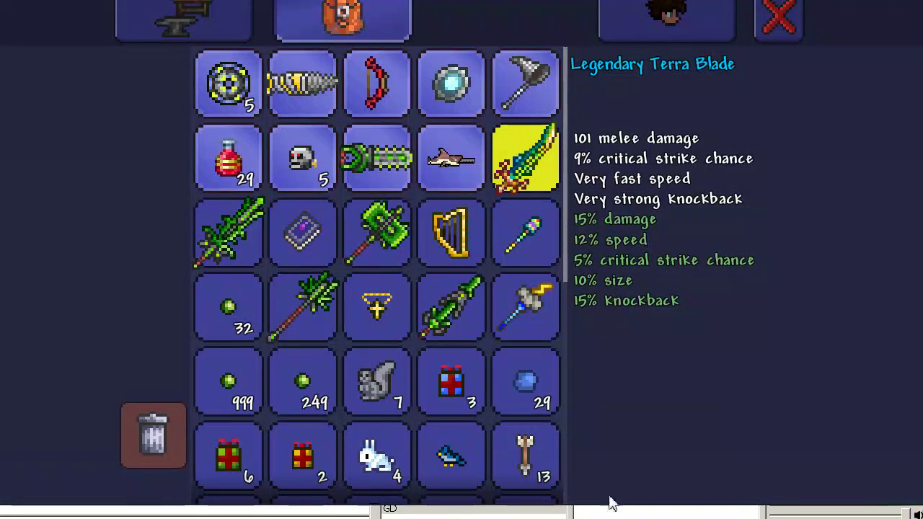
Close the inventory and test the Terra Blade by attacking toward the ground and the sky beside the character.
{"action": "key", "text": "Escape"}
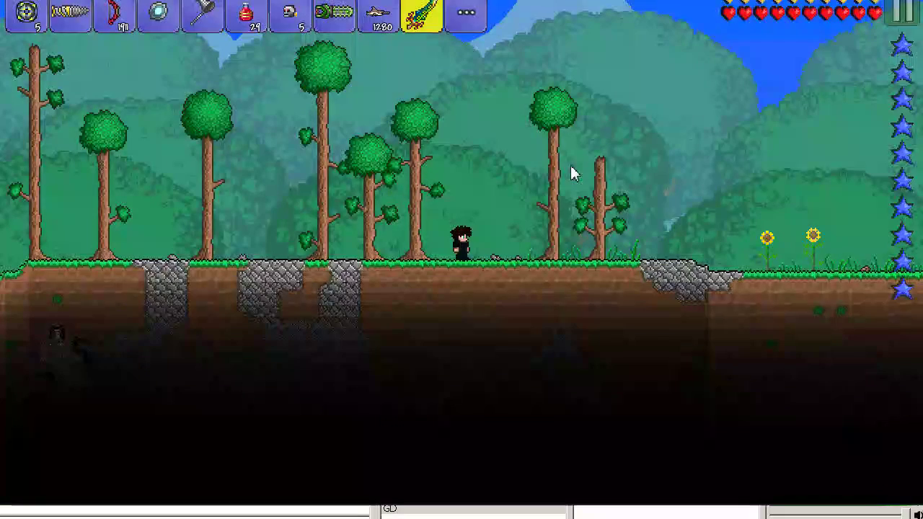
{"action": "mouse_move", "coordinate": [593, 154]}
{"action": "left_mouse_down"}
{"action": "mouse_move", "coordinate": [605, 129]}
{"action": "mouse_move", "coordinate": [443, 150]}
{"action": "mouse_move", "coordinate": [283, 219]}
{"action": "mouse_move", "coordinate": [665, 255]}
{"action": "mouse_move", "coordinate": [670, 247]}
{"action": "mouse_move", "coordinate": [664, 254]}
{"action": "left_mouse_up"}
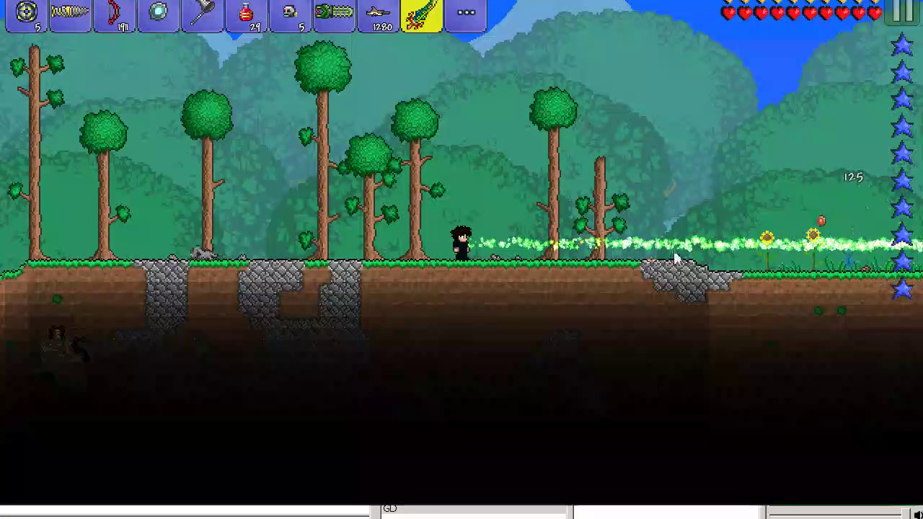
{"action": "mouse_move", "coordinate": [385, 214]}
{"action": "left_mouse_down"}
{"action": "mouse_move", "coordinate": [346, 203]}
{"action": "mouse_move", "coordinate": [531, 249]}
{"action": "mouse_move", "coordinate": [336, 266]}
{"action": "mouse_move", "coordinate": [638, 204]}
{"action": "mouse_move", "coordinate": [812, 67]}
{"action": "left_mouse_up"}
Pause the game, choose to exit to the main menu, and switch to the Windows file manager.
{"action": "key", "text": "Escape"}
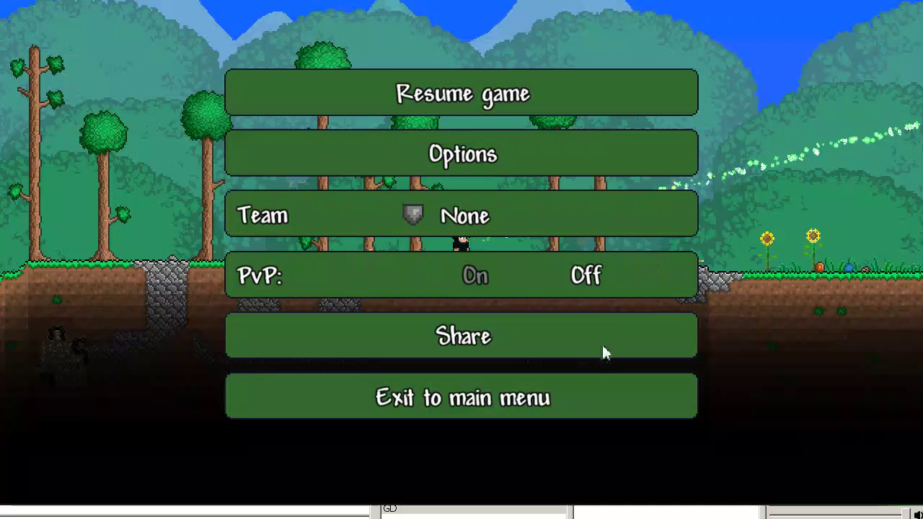
{"action": "left_click", "coordinate": [575, 384]}
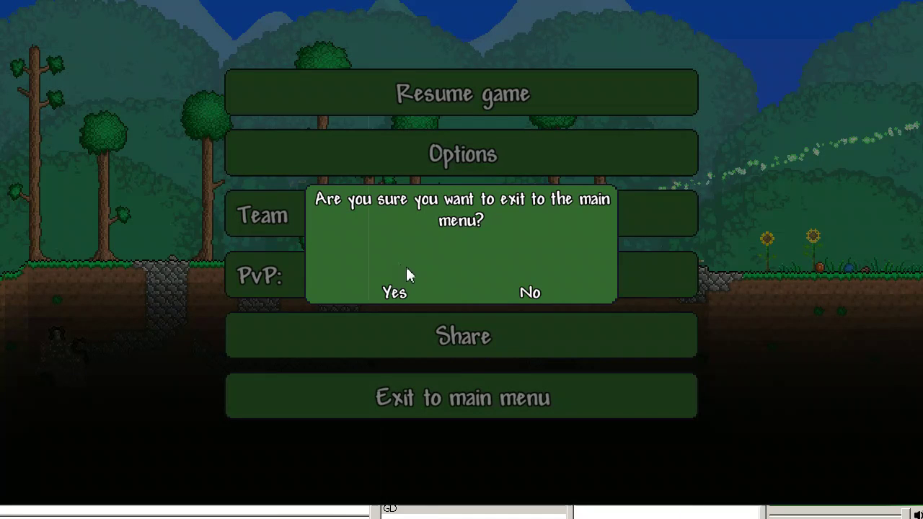
{"action": "key", "text": "alt+Tab"}
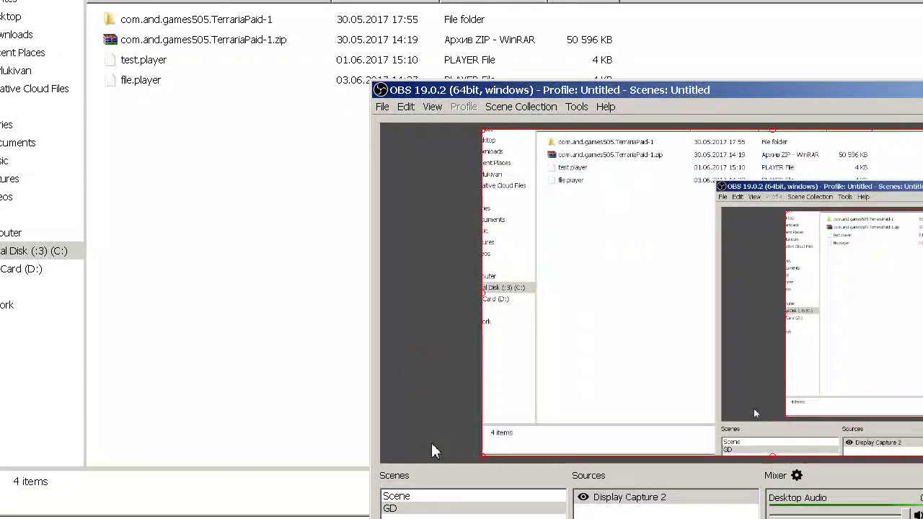
Write "if you dont have root, backup your character to cloud," in a blank Notepad document.
{"action": "key", "text": "Return"}
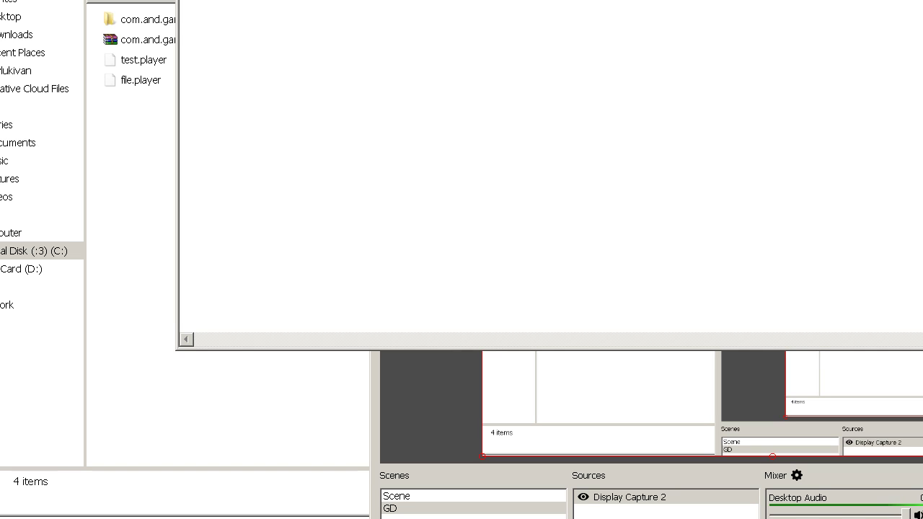
{"action": "type", "text": "if you"}
{"action": "key", "text": "BackSpace"}
{"action": "type", "text": "y"}
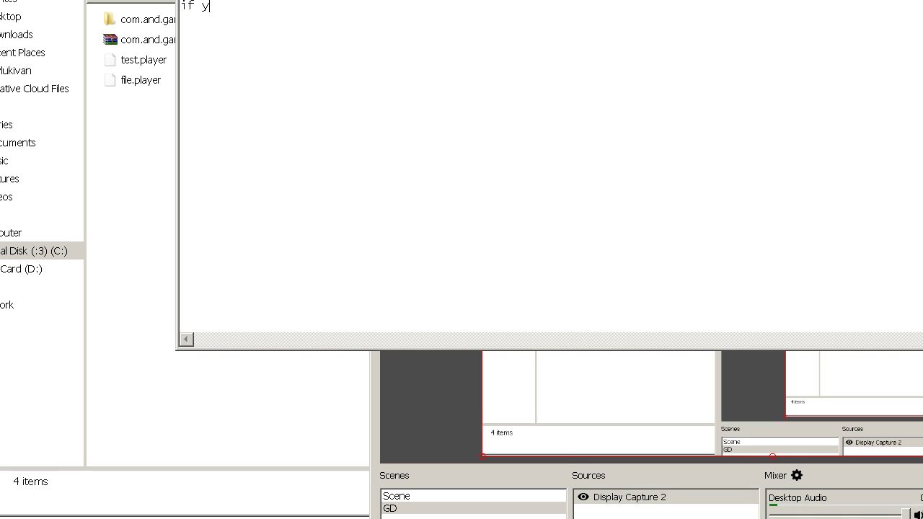
{"action": "type", "text": "ou dont have root,"}
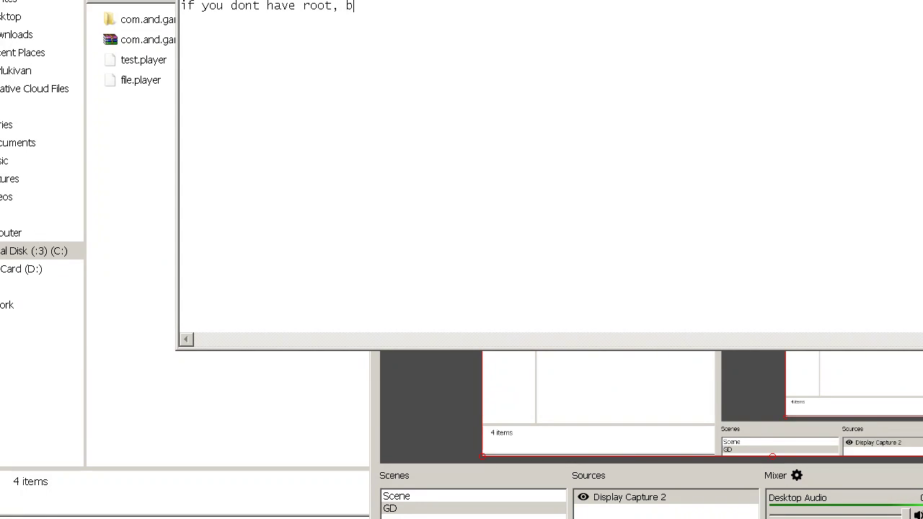
{"action": "type", "text": " backup "}
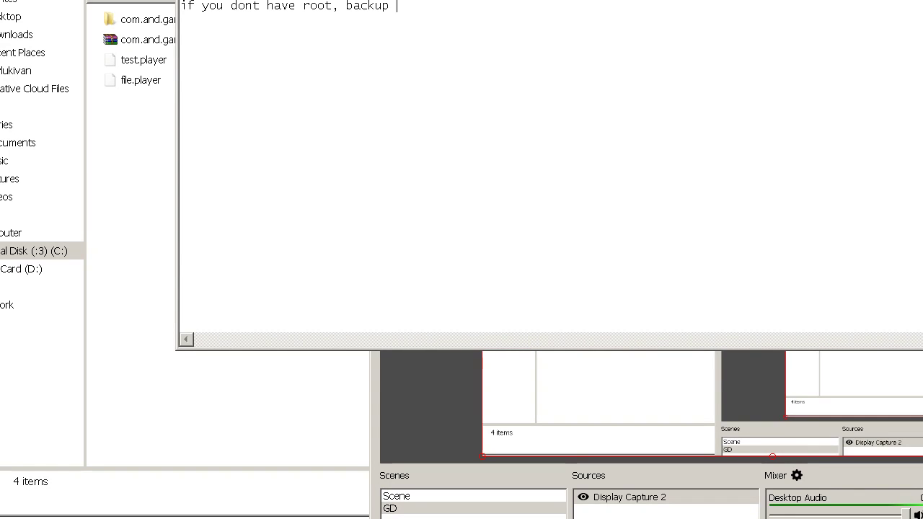
{"action": "type", "text": "your character to cloudm"}
{"action": "key", "text": "BackSpace"}
{"action": "type", "text": ", "}
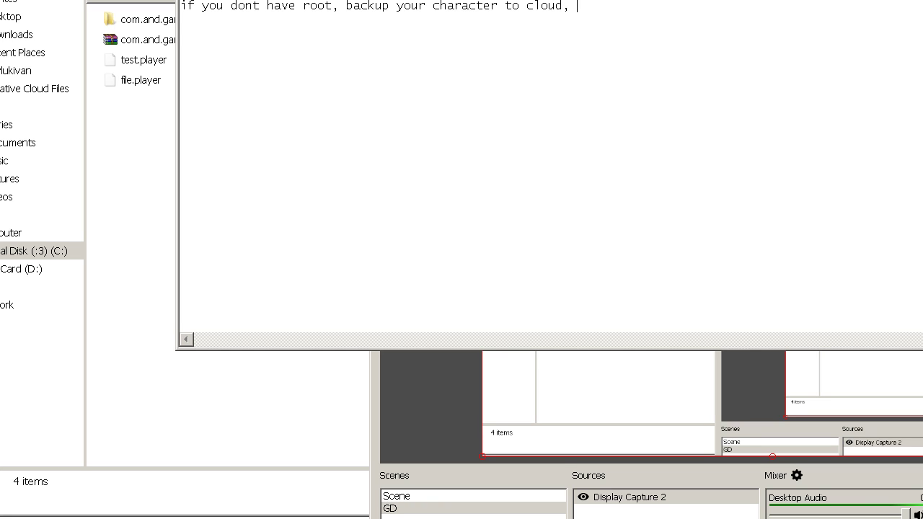
Continue the note with "then download player file from google drive, it be located in "Terraria" folder.".
{"action": "type", "text": "then download"}
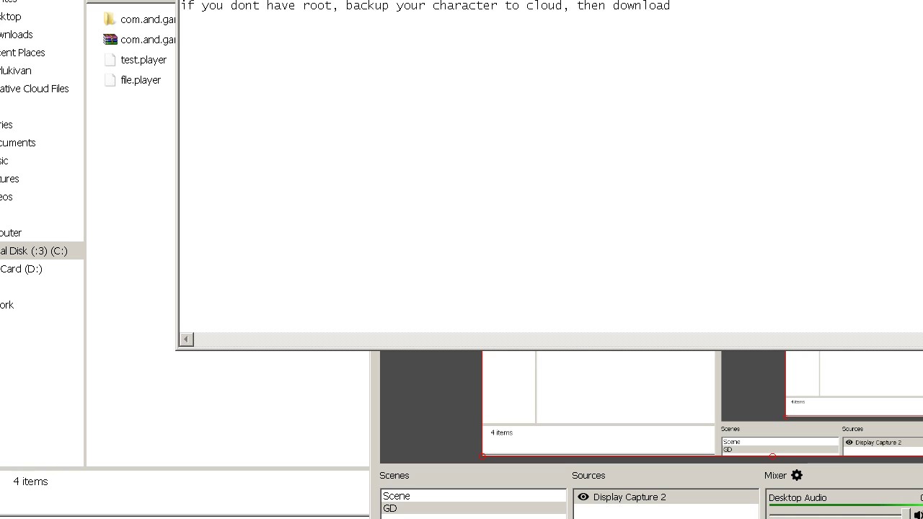
{"action": "type", "text": " player file from google"}
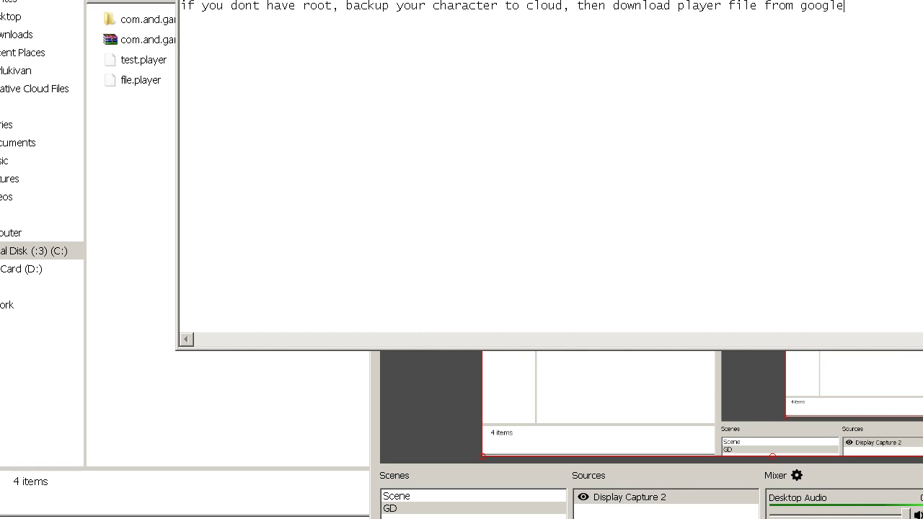
{"action": "type", "text": " dribe"}
{"action": "key", "text": "BackSpace"}
{"action": "key", "text": "BackSpace"}
{"action": "type", "text": "ve, it be located "}
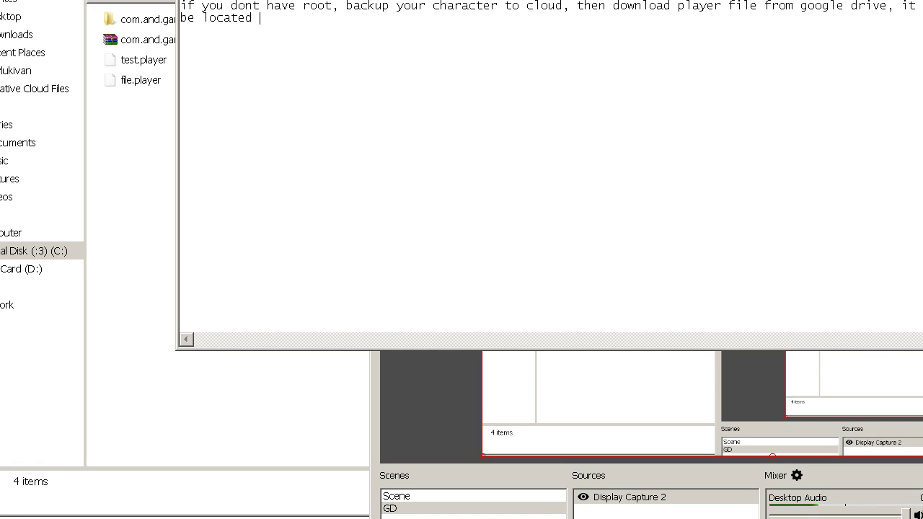
{"action": "type", "text": "in t"}
{"action": "type", "text": "erraria\" "}
{"action": "type", "text": "folder."}
Finish the note with "Edit it, save as .cs file and upload back to google drive.".
{"action": "type", "text": " E"}
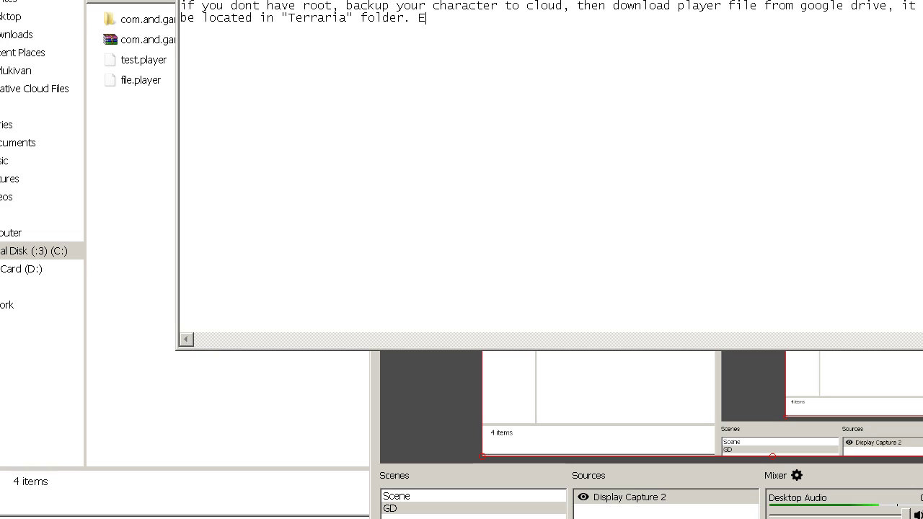
{"action": "type", "text": "dit it, save as .cs file and upload back"}
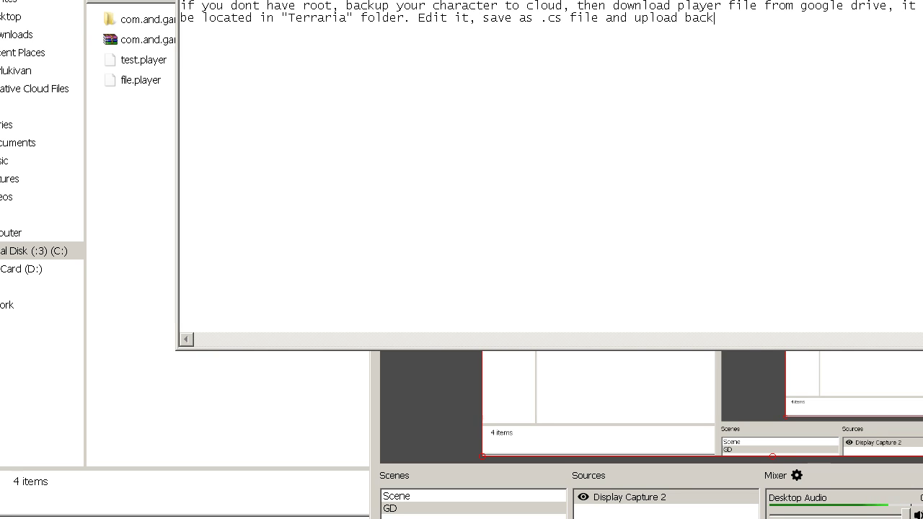
{"action": "type", "text": "google drive."}
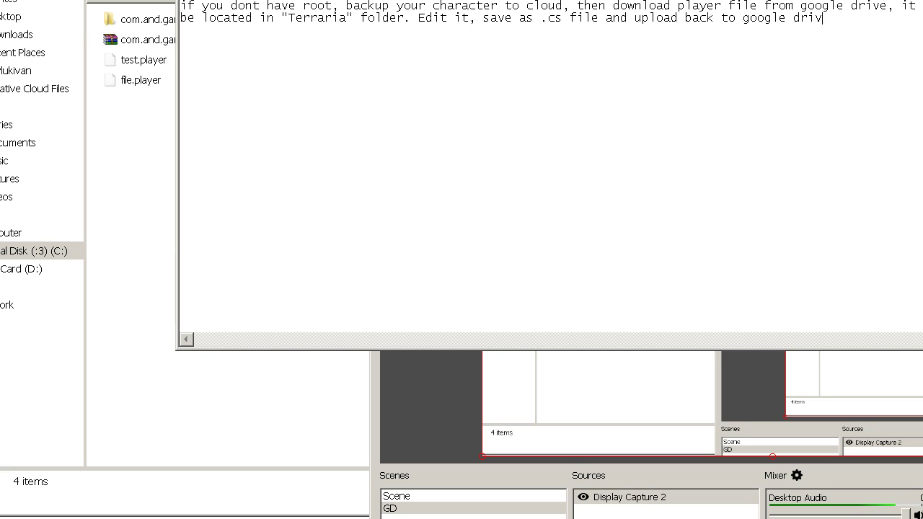